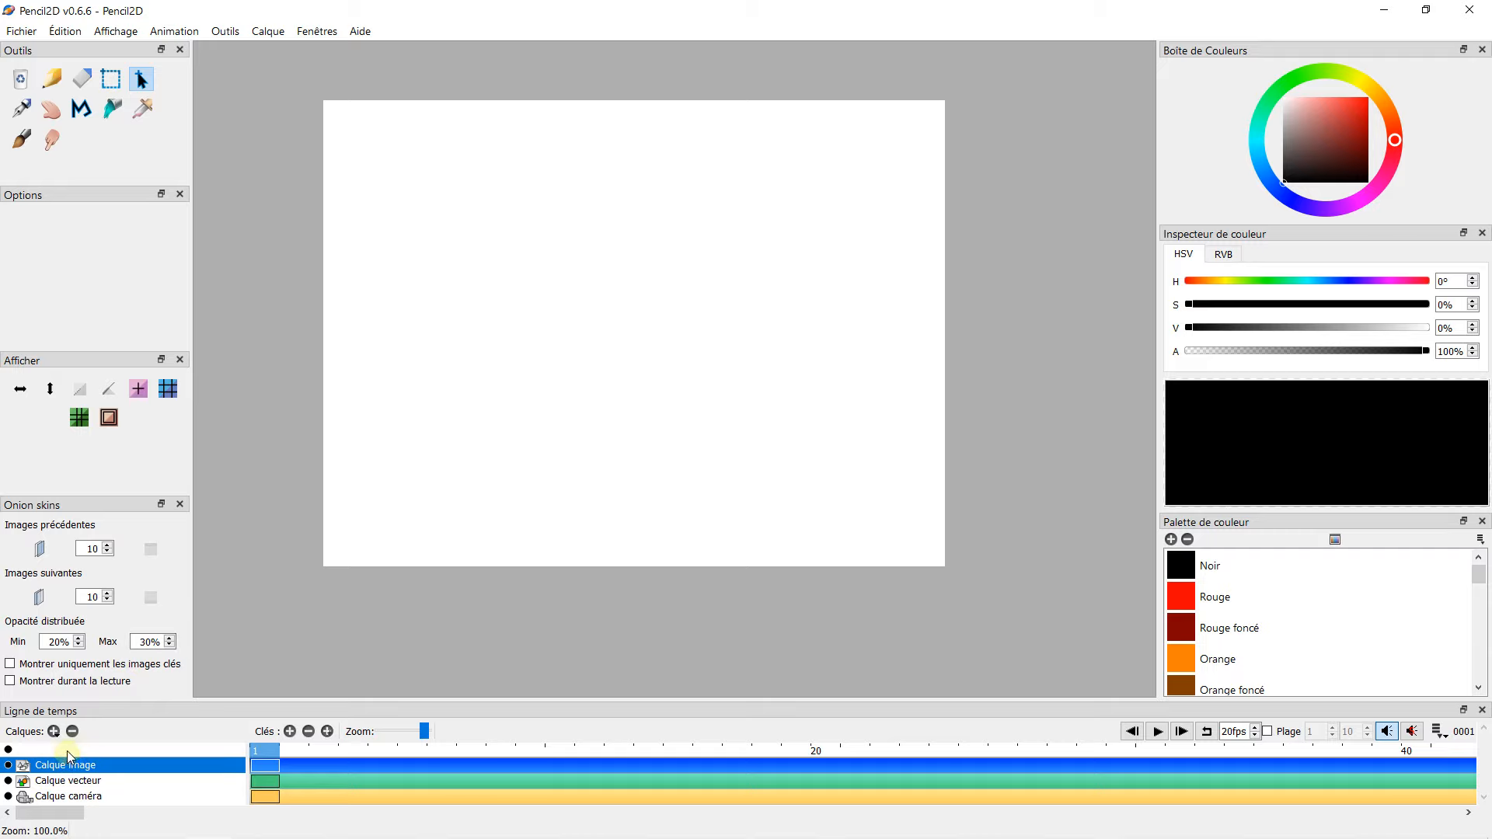
# Import the Robot picture into the Calque image layer, positioned relative to the camera centre of the current frame.
pyautogui.click(21, 31)
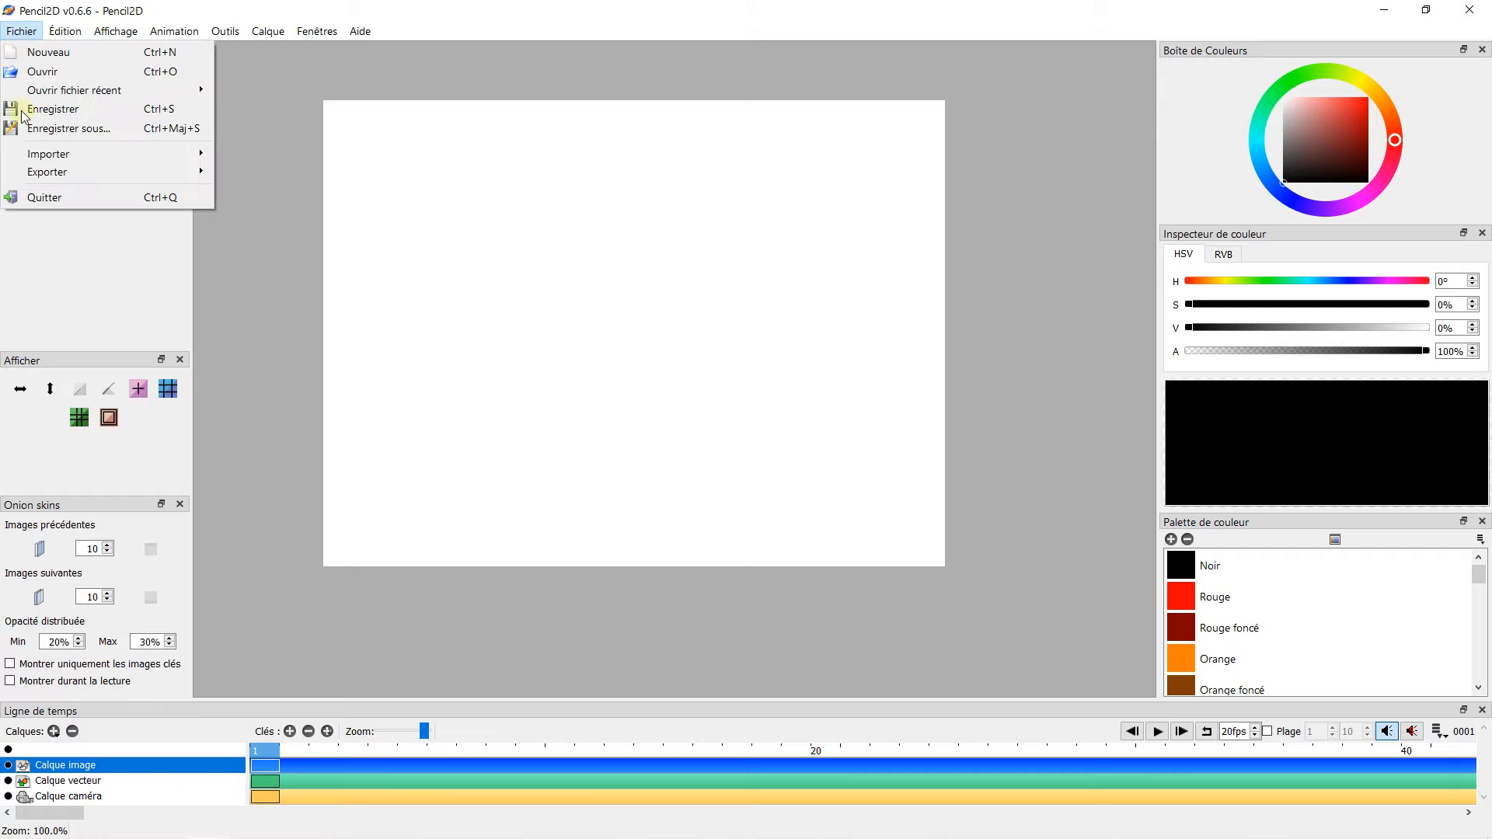
pyautogui.moveTo(50, 153)
pyautogui.click(273, 156)
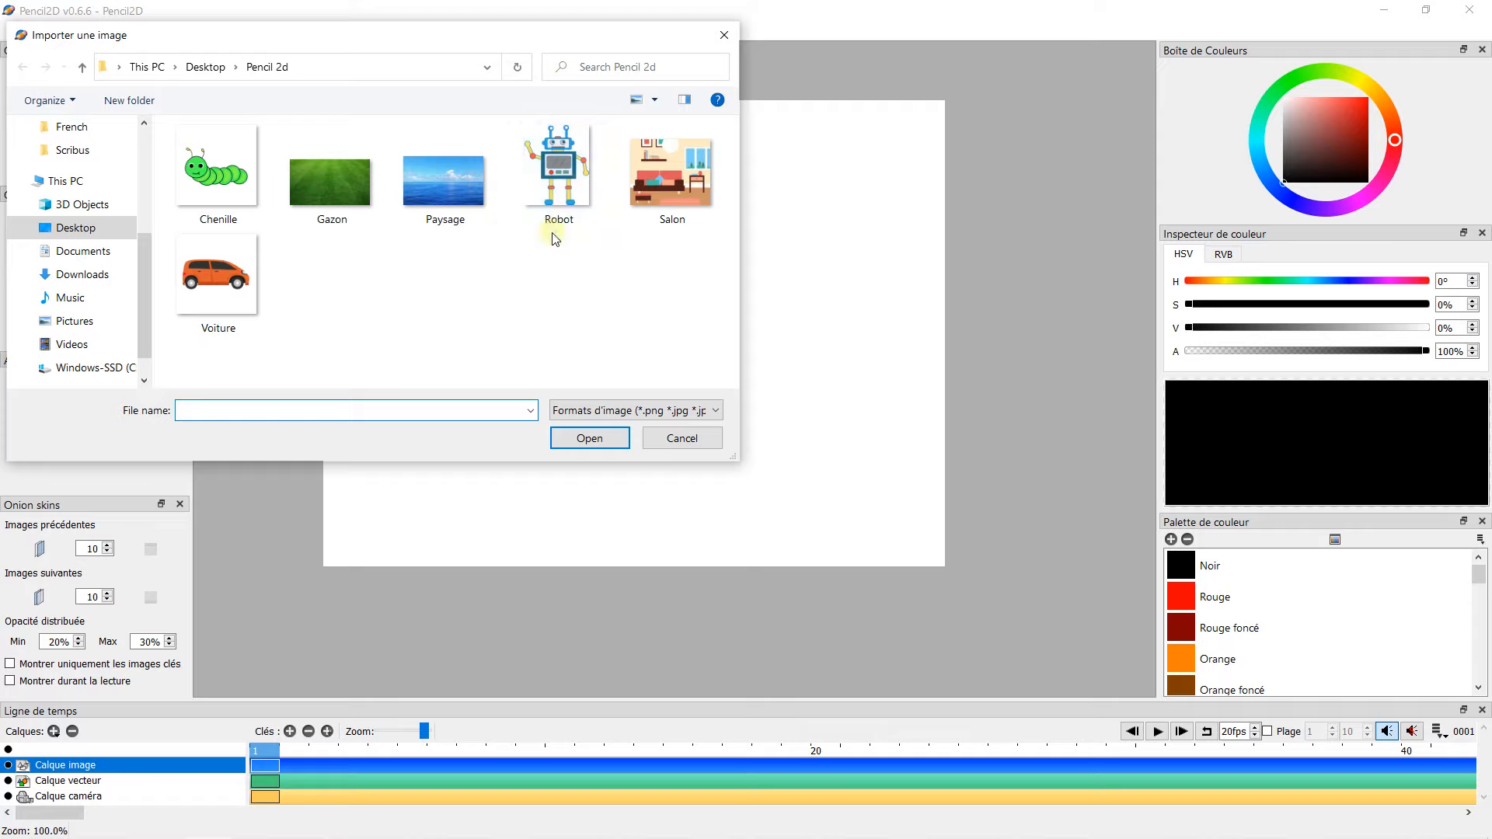
pyautogui.click(578, 173)
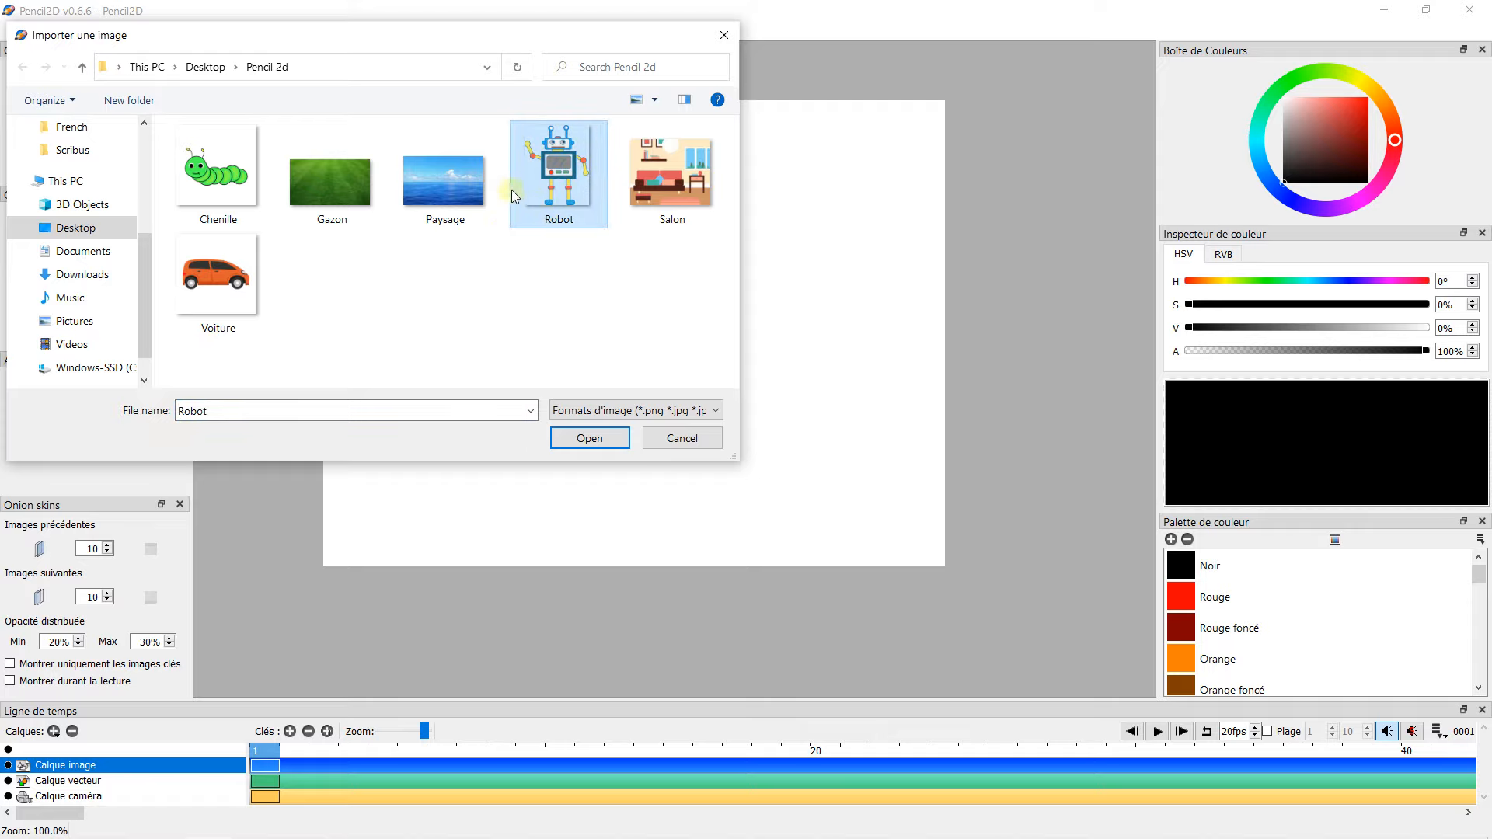
pyautogui.click(589, 439)
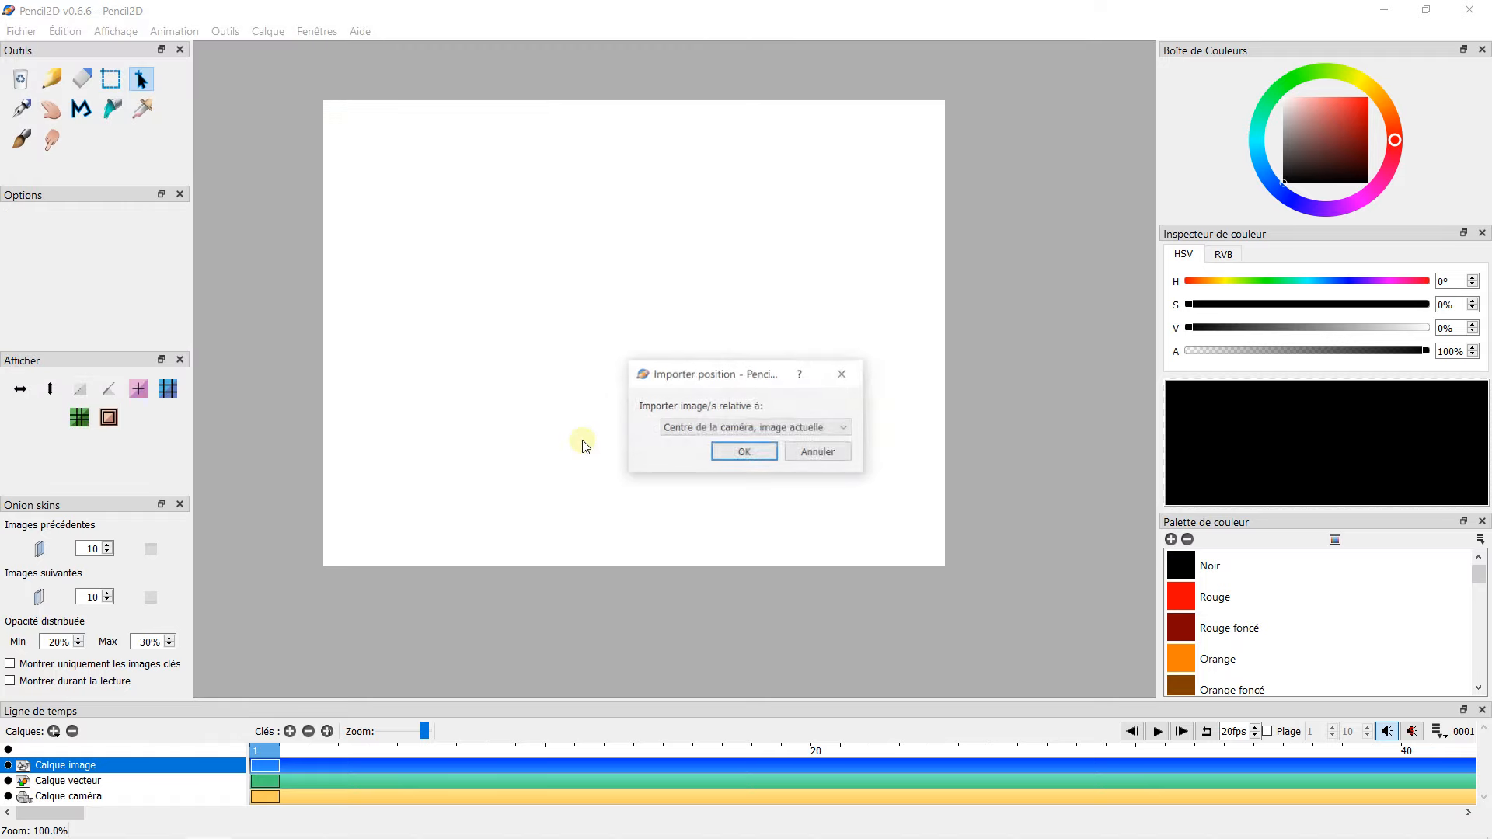
pyautogui.click(730, 453)
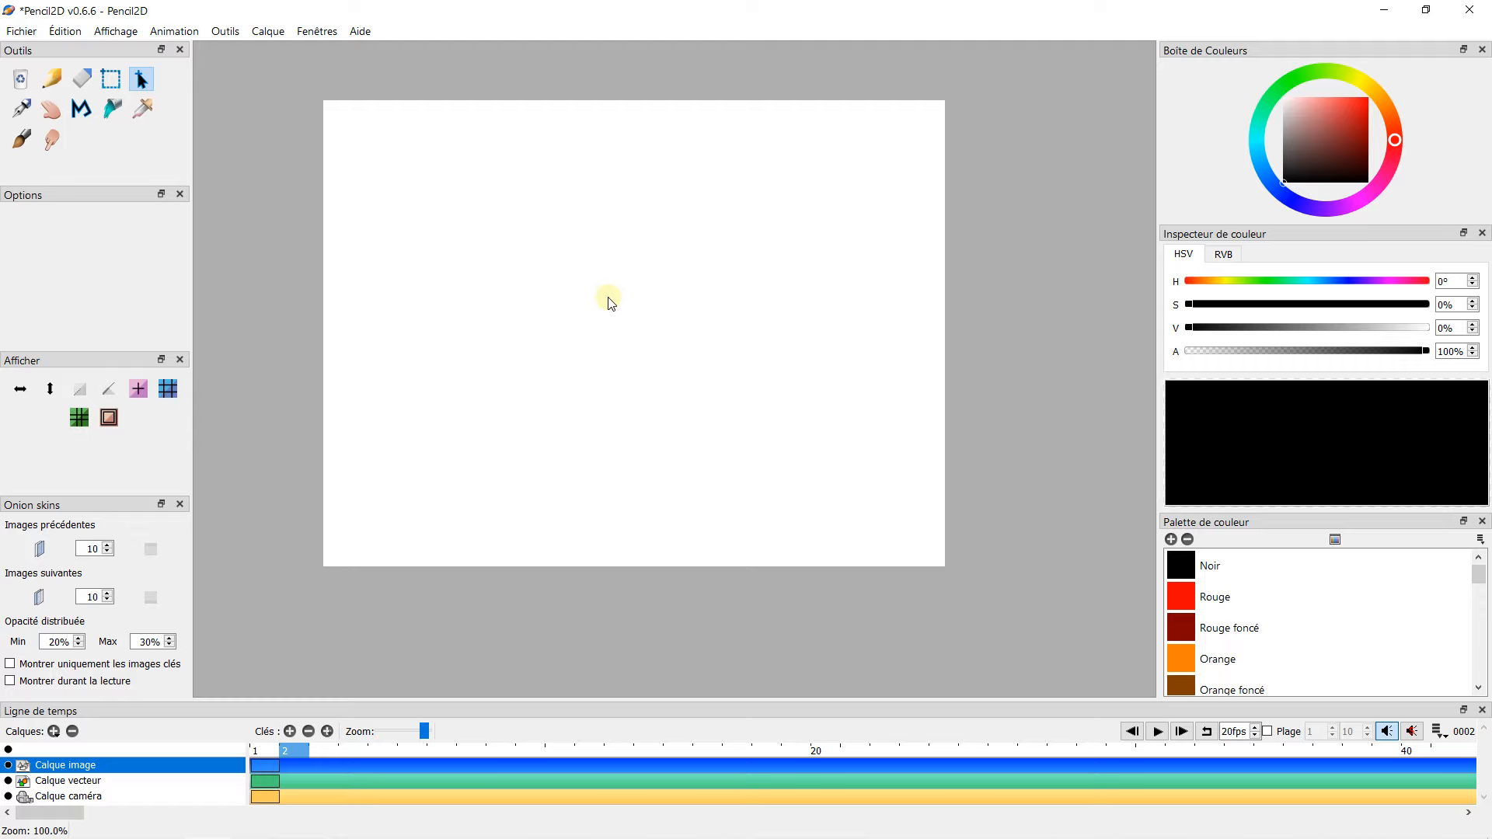
# Select the whole oversized robot, shrink it and move it onto the white canvas.
pyautogui.scroll(-4, 607, 300)
pyautogui.scroll(-4, 607, 300)
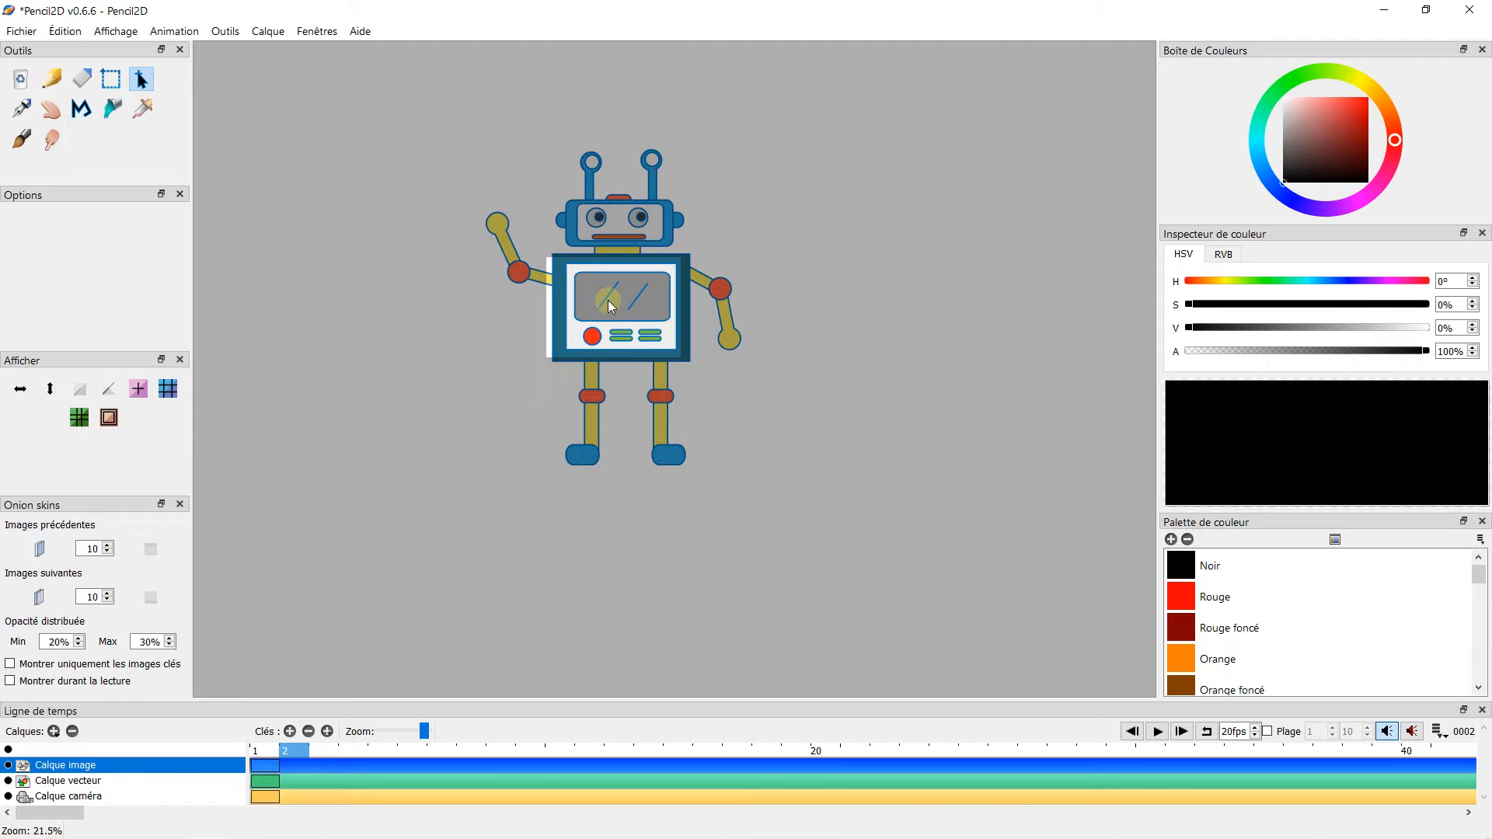
pyautogui.click(111, 79)
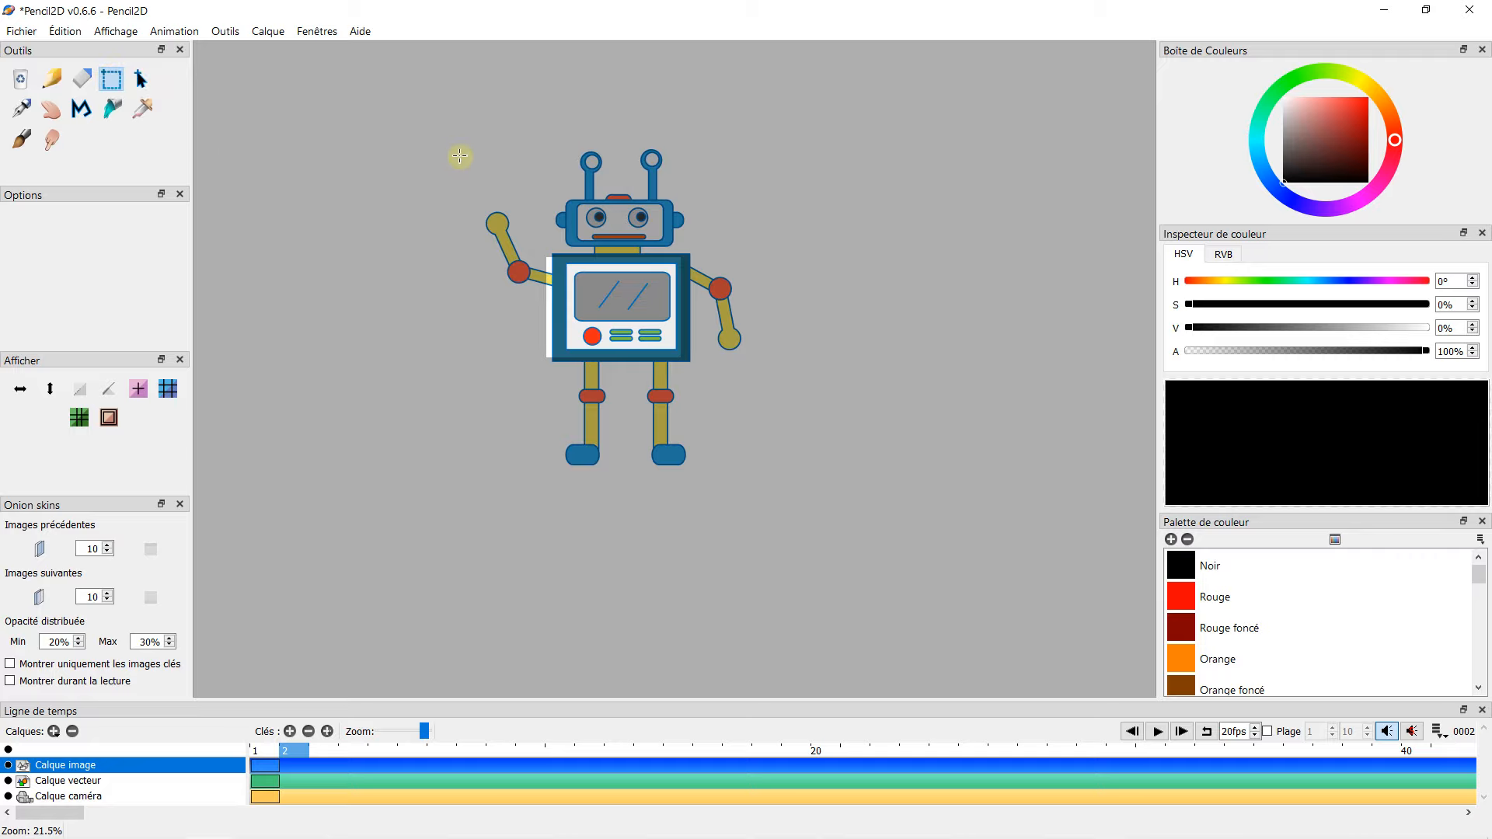
pyautogui.moveTo(459, 132); pyautogui.dragTo(776, 504)
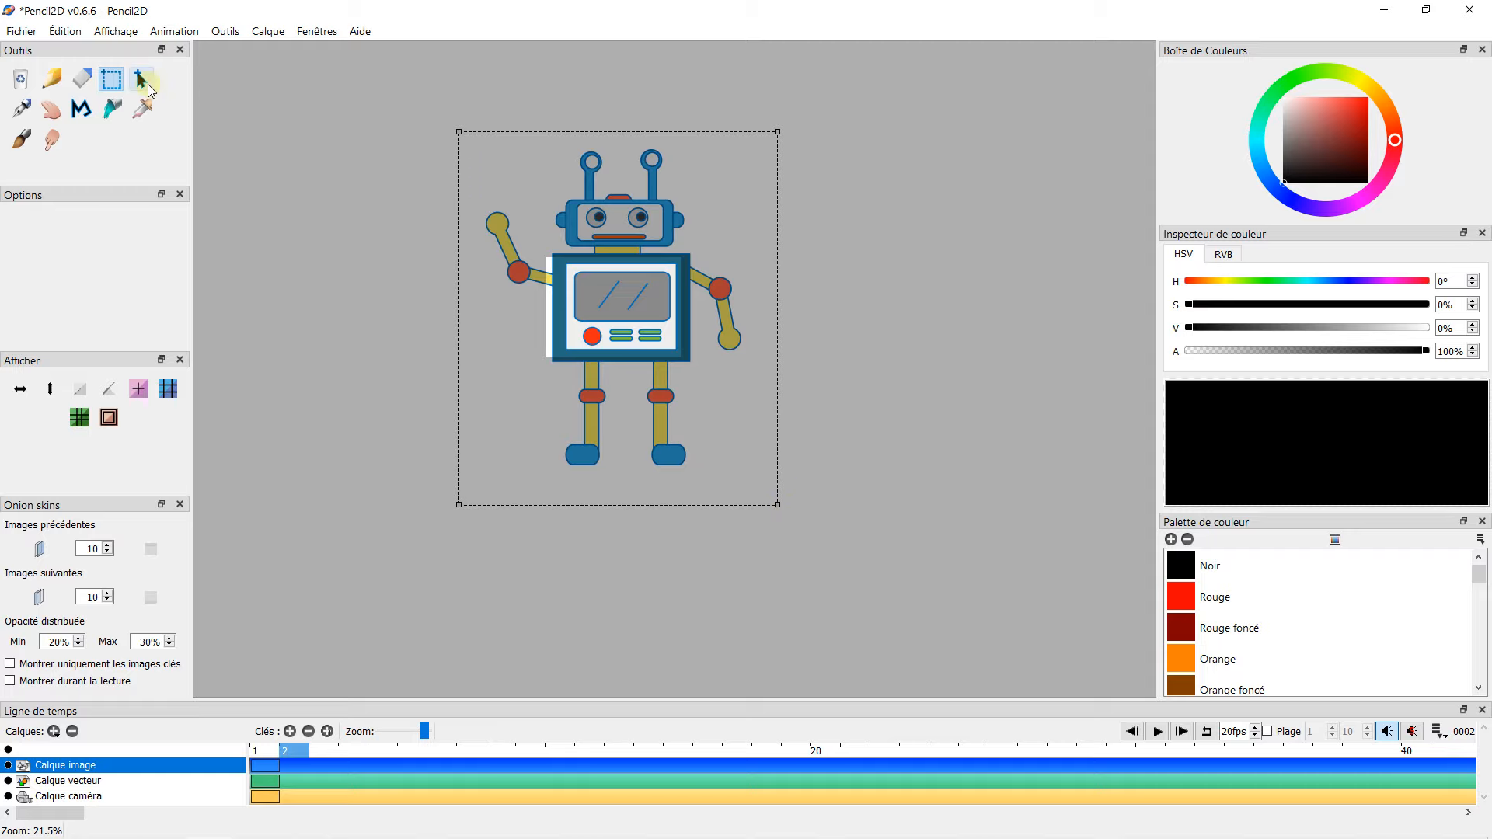
pyautogui.click(143, 83)
pyautogui.moveTo(459, 131); pyautogui.dragTo(692, 388)
pyautogui.moveTo(733, 436); pyautogui.dragTo(648, 301)
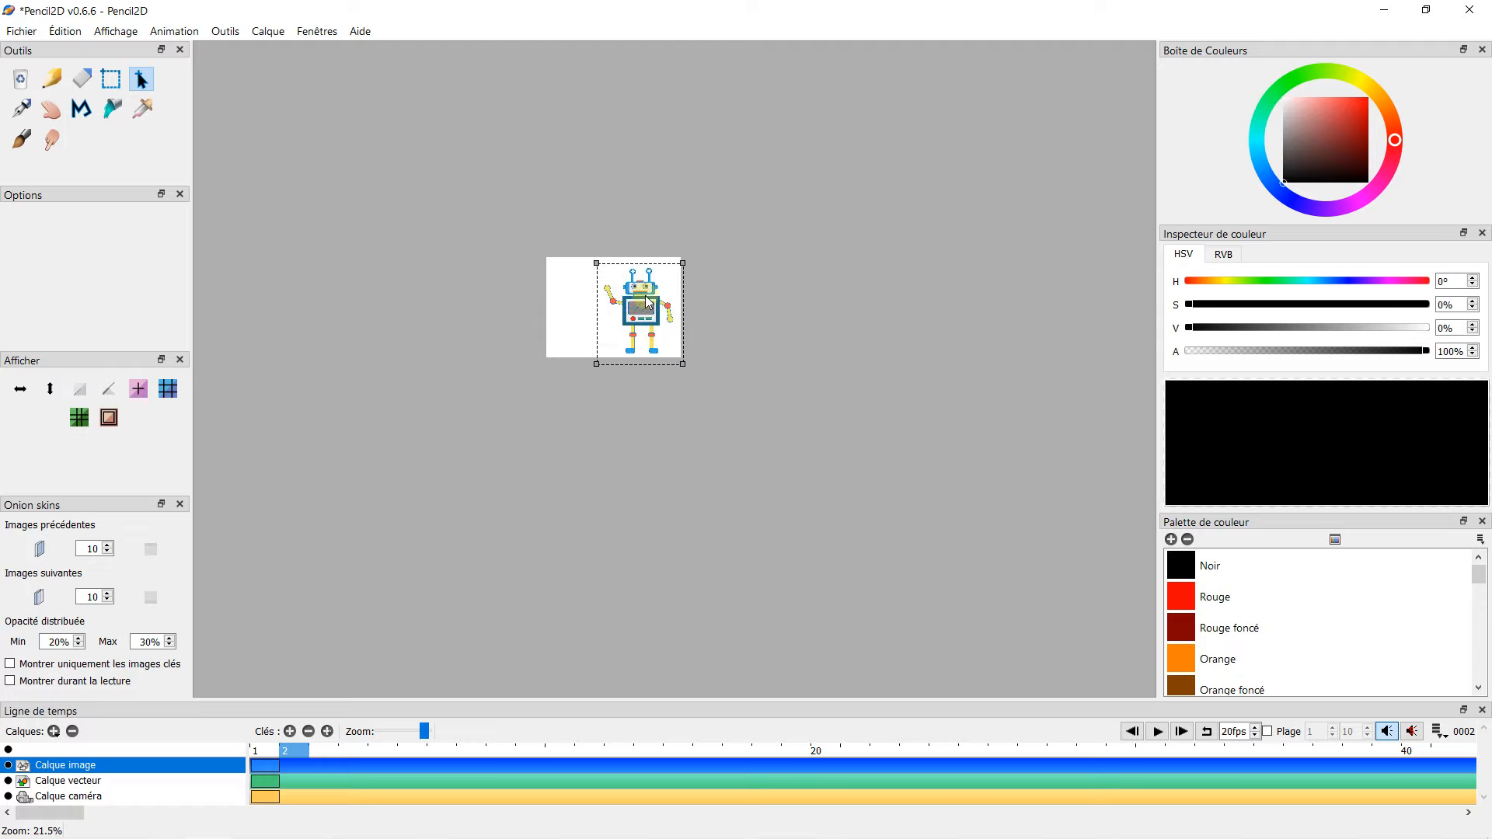
# Scale the robot down further, reposition it near the middle of the canvas and deselect it.
pyautogui.scroll(5, 649, 302)
pyautogui.moveTo(492, 193); pyautogui.dragTo(599, 323)
pyautogui.moveTo(666, 372); pyautogui.dragTo(573, 320)
pyautogui.moveTo(507, 269); pyautogui.dragTo(518, 282)
pyautogui.scroll(3, 575, 348)
pyautogui.click(828, 296)
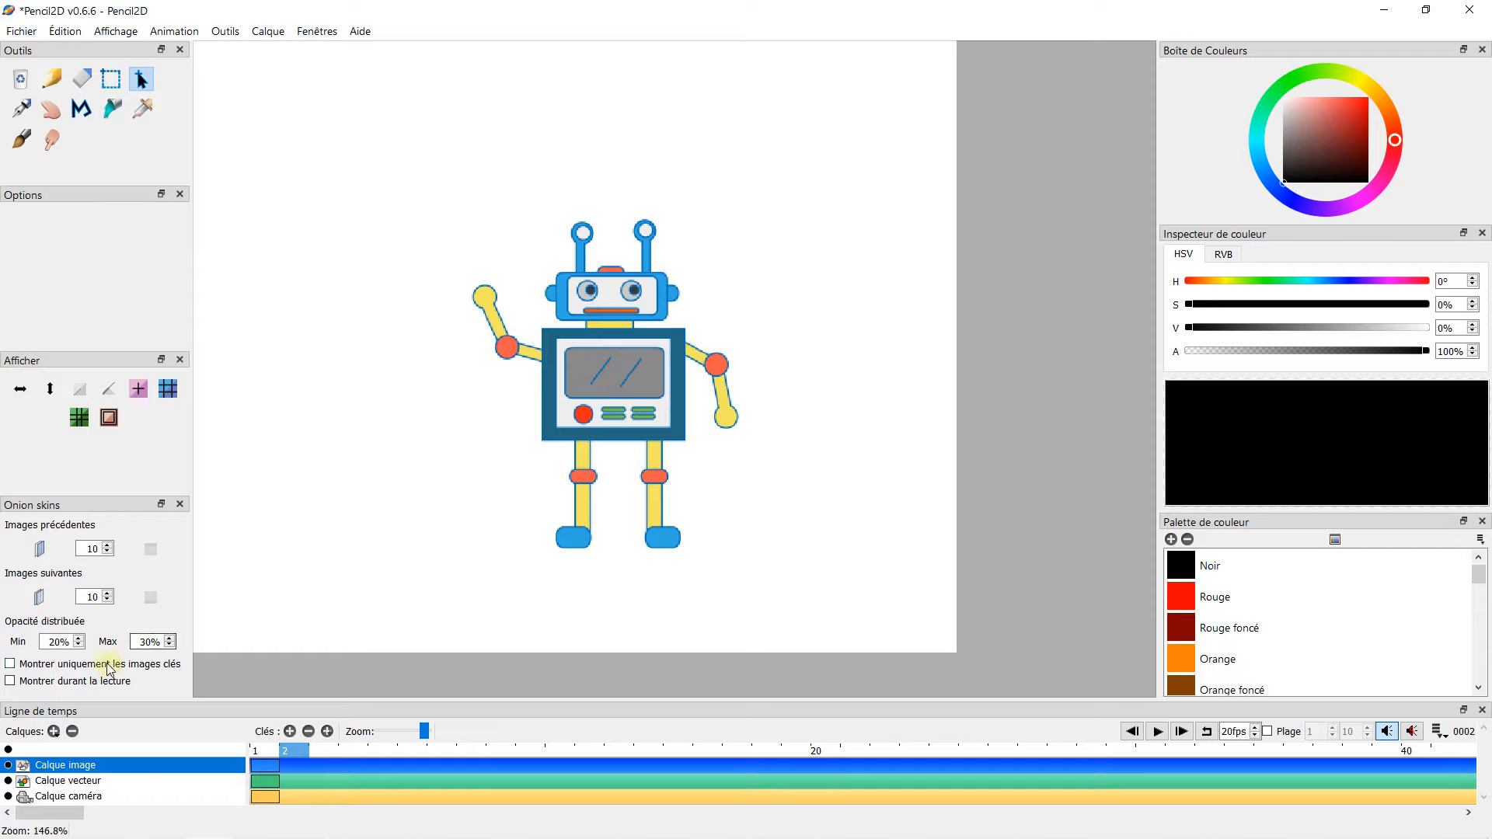
# Add a new image layer above the robot, keeping the proposed name "couche bitmap".
pyautogui.click(53, 731)
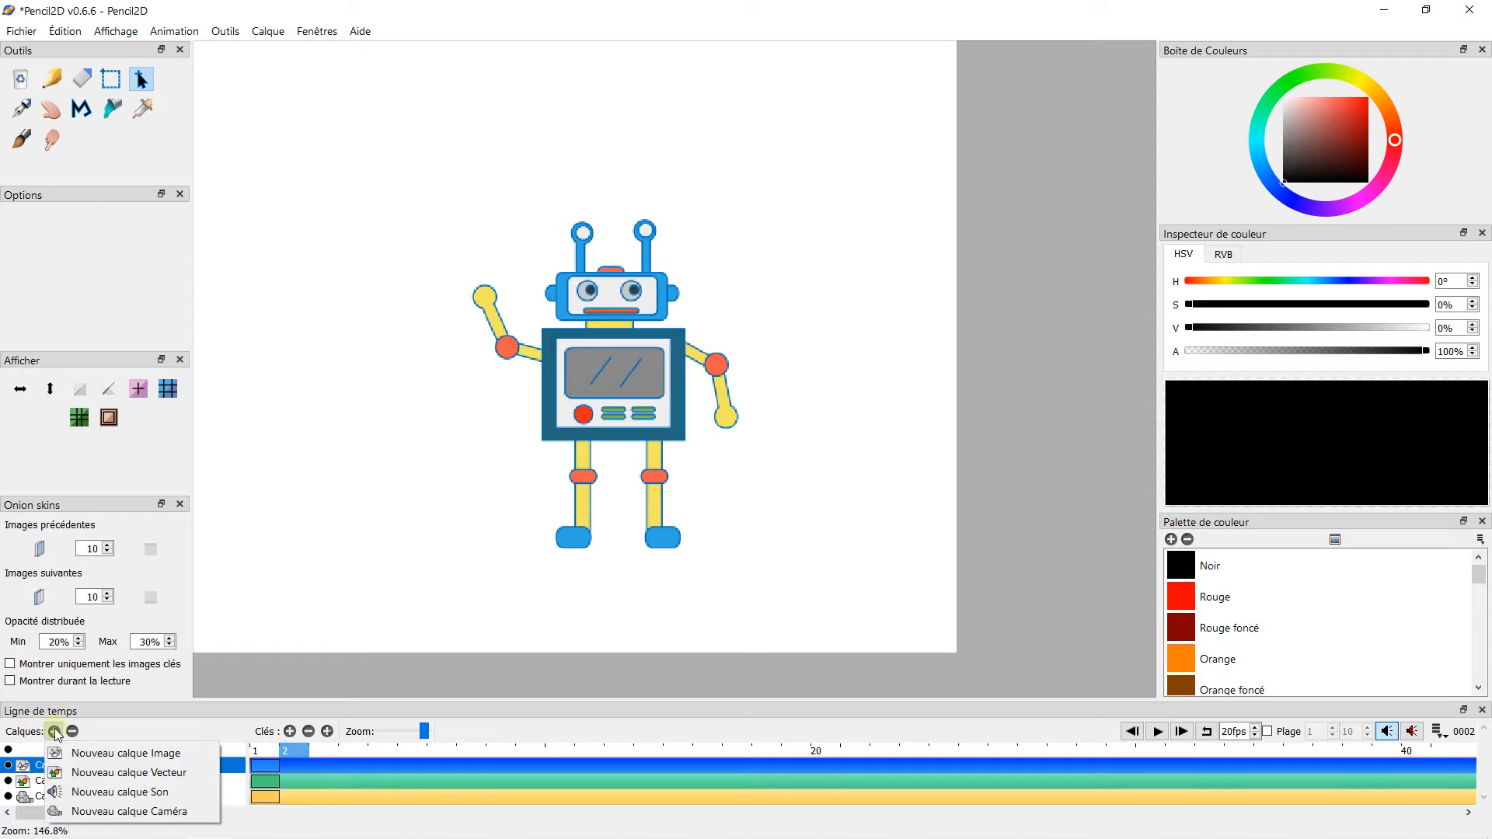
pyautogui.click(116, 752)
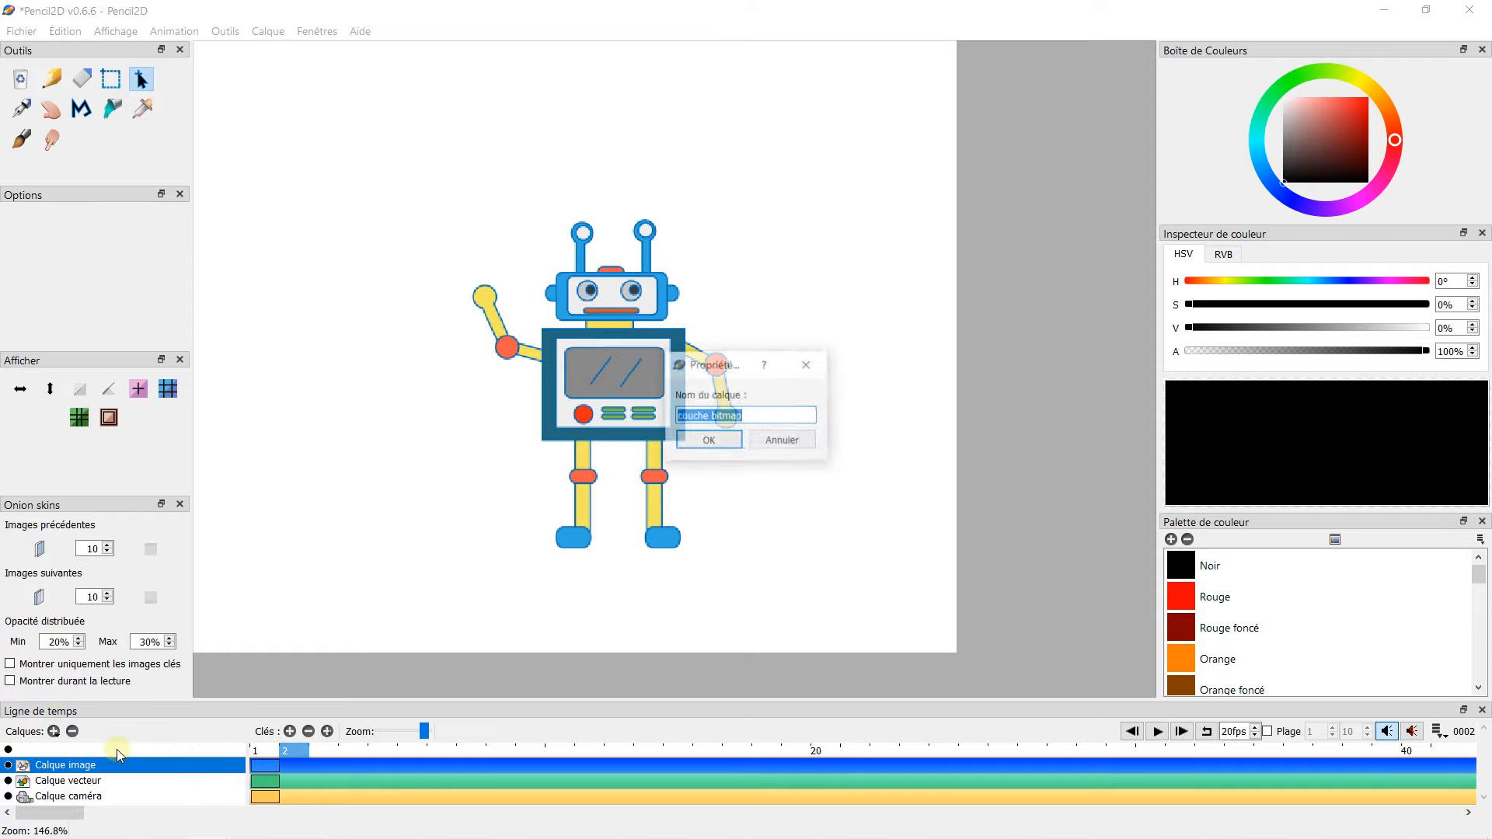
pyautogui.click(698, 442)
# Trace the robot's head, eyes and antennas in black with the brush at a width of 2,61.
pyautogui.scroll(4, 610, 287)
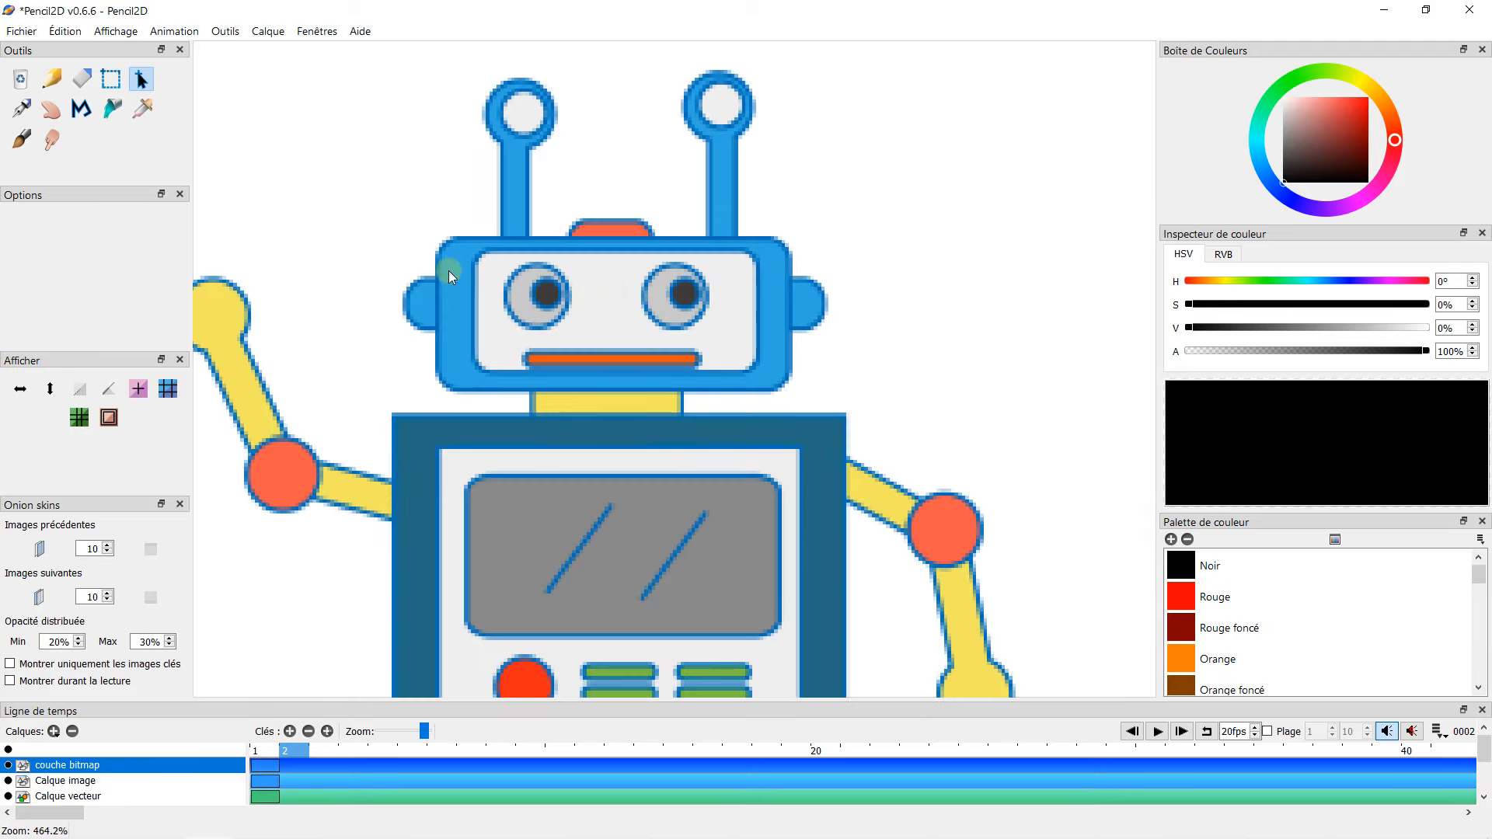
pyautogui.click(33, 150)
pyautogui.scroll(-1, 498, 241)
pyautogui.moveTo(28, 231); pyautogui.dragTo(21, 232)
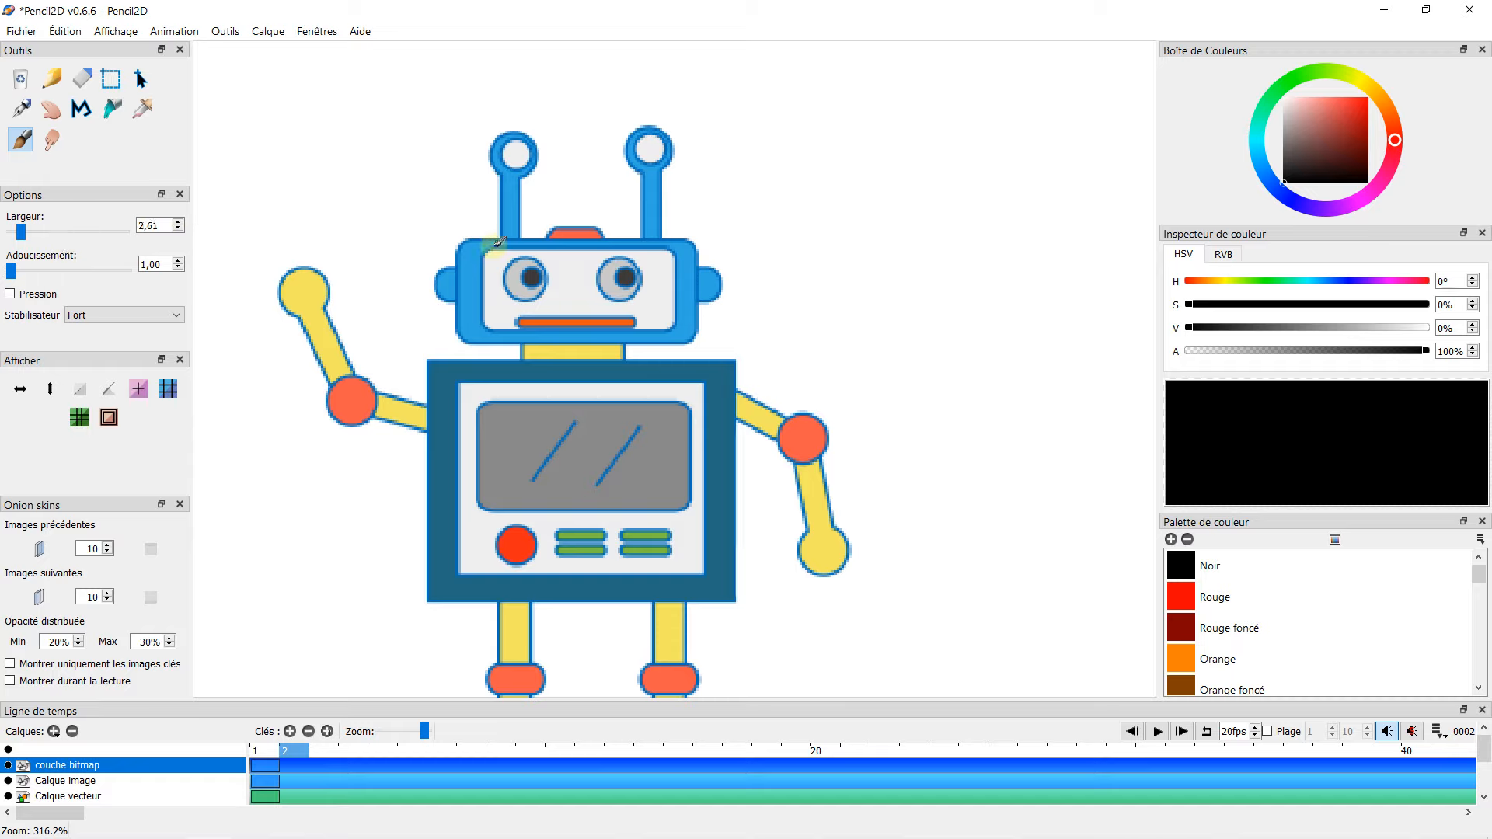
pyautogui.moveTo(456, 242)
pyautogui.mouseDown()
pyautogui.moveTo(464, 339)
pyautogui.moveTo(667, 334)
pyautogui.moveTo(699, 288)
pyautogui.moveTo(631, 239)
pyautogui.moveTo(454, 247)
pyautogui.moveTo(510, 292)
pyautogui.moveTo(555, 271)
pyautogui.moveTo(501, 268)
pyautogui.moveTo(528, 289)
pyautogui.moveTo(604, 295)
pyautogui.moveTo(660, 273)
pyautogui.moveTo(600, 262)
pyautogui.mouseUp()
pyautogui.moveTo(499, 233)
pyautogui.mouseDown()
pyautogui.moveTo(487, 161)
pyautogui.moveTo(504, 125)
pyautogui.moveTo(511, 235)
pyautogui.mouseUp()
pyautogui.moveTo(642, 236)
pyautogui.mouseDown()
pyautogui.moveTo(625, 138)
pyautogui.moveTo(651, 127)
pyautogui.moveTo(659, 235)
pyautogui.mouseUp()
pyautogui.scroll(-3, 659, 235)
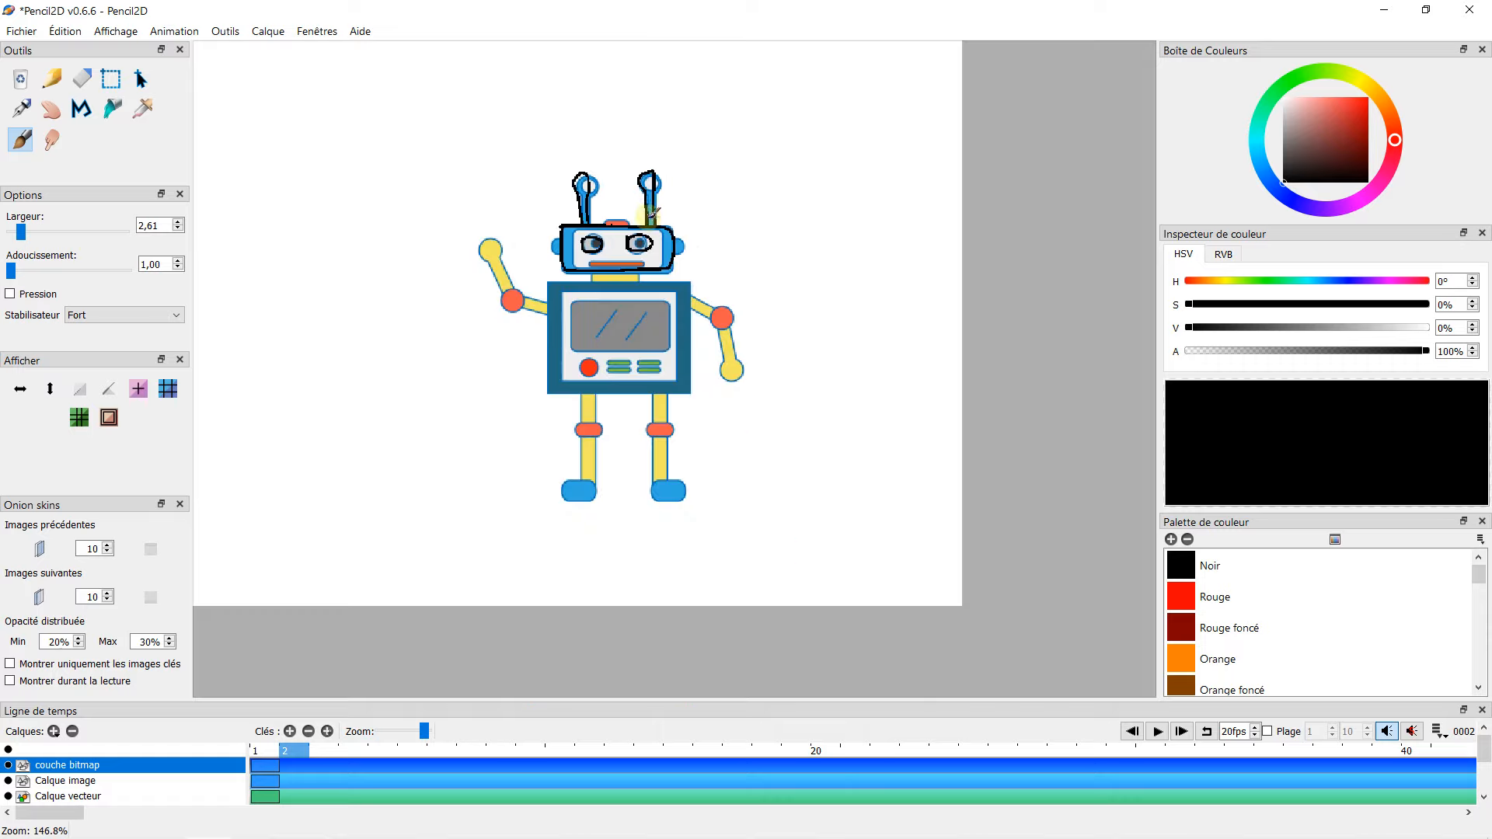
pyautogui.scroll(1, 621, 225)
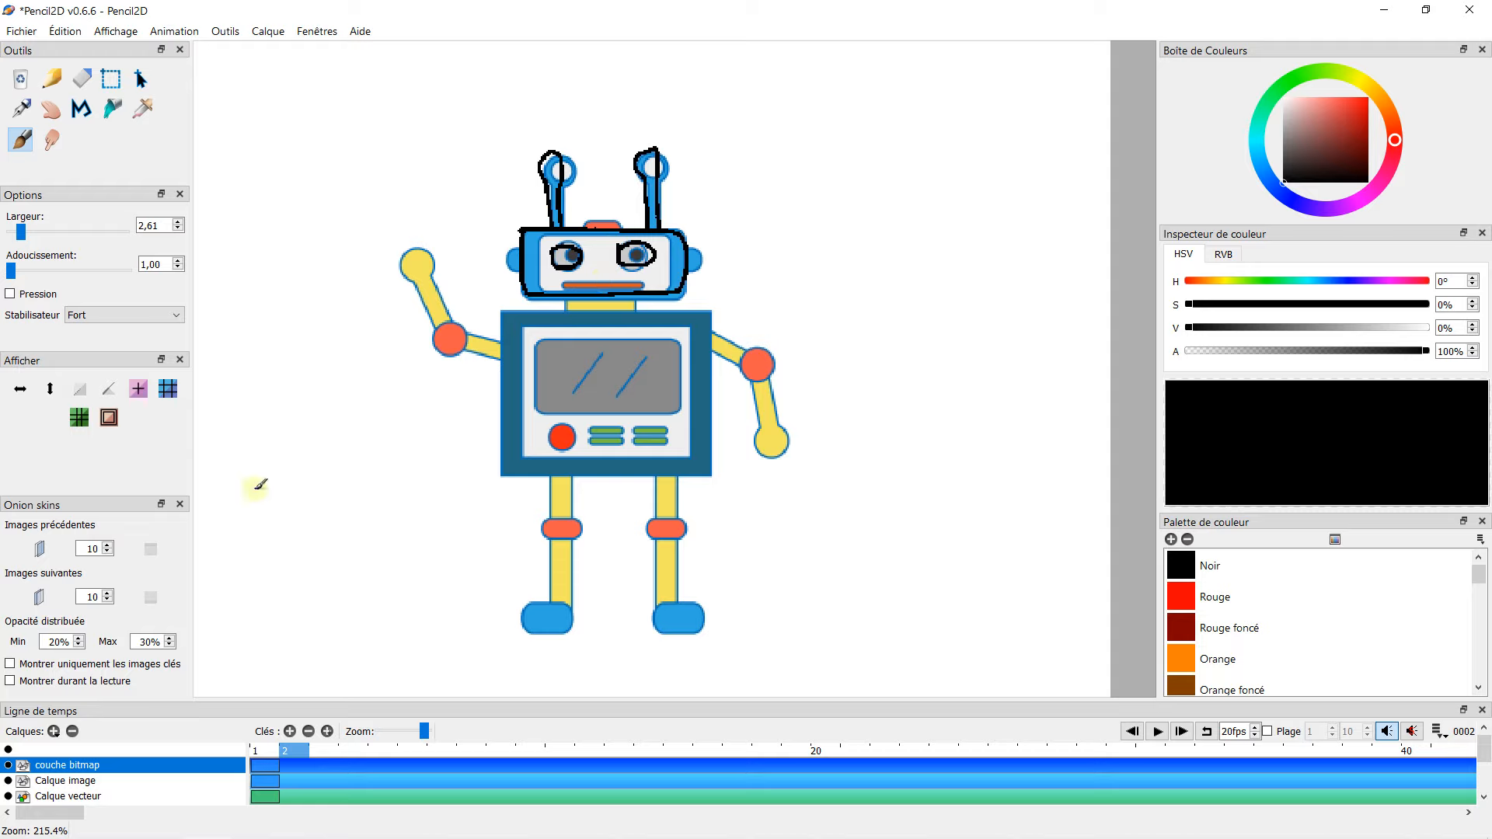
# Delete the "couche bitmap" layer that holds the tracing.
pyautogui.click(72, 731)
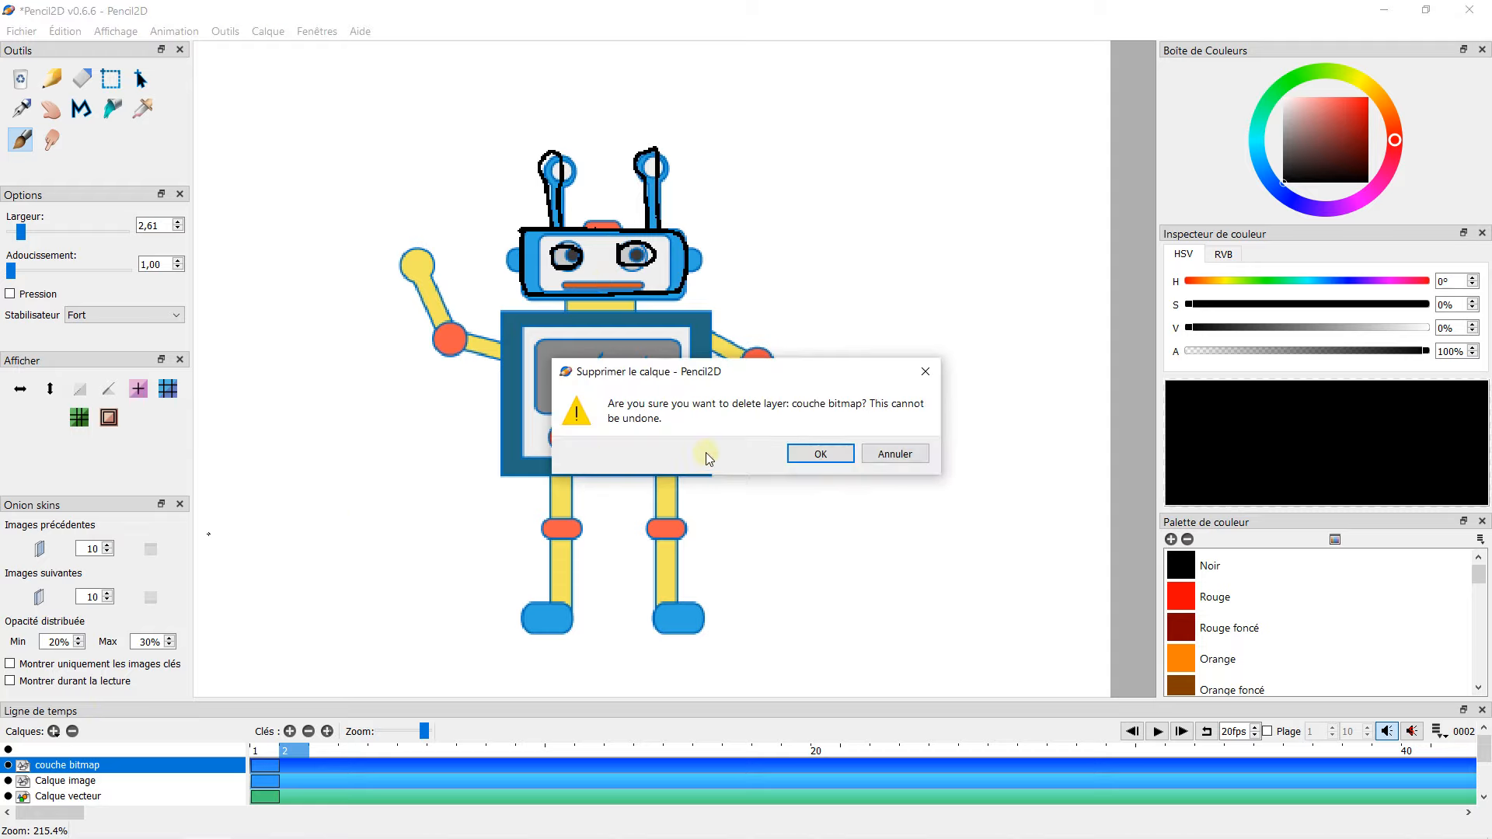
pyautogui.click(823, 454)
pyautogui.scroll(-4, 614, 311)
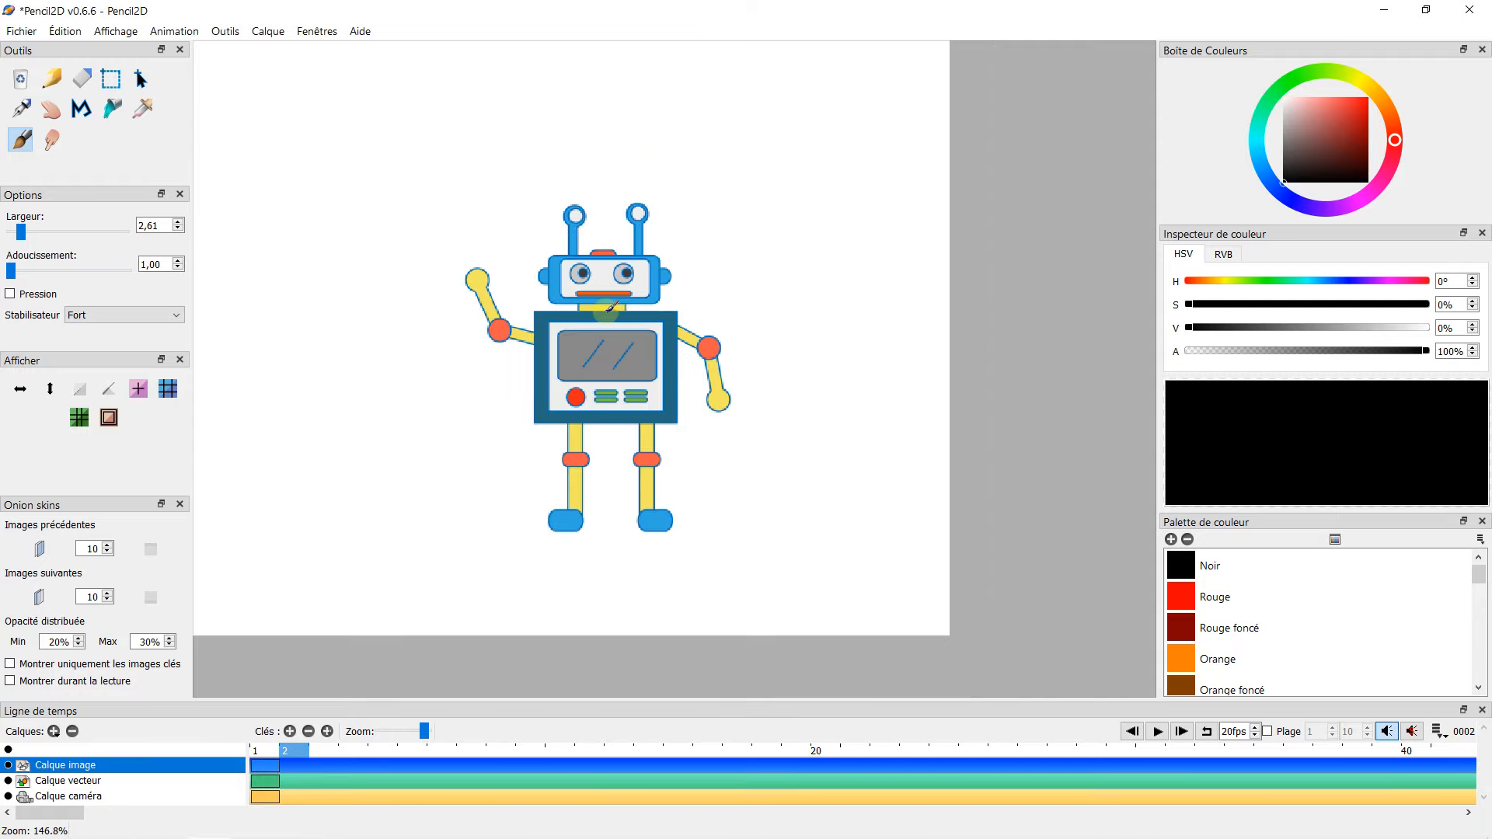
pyautogui.moveTo(511, 284); pyautogui.dragTo(565, 293)
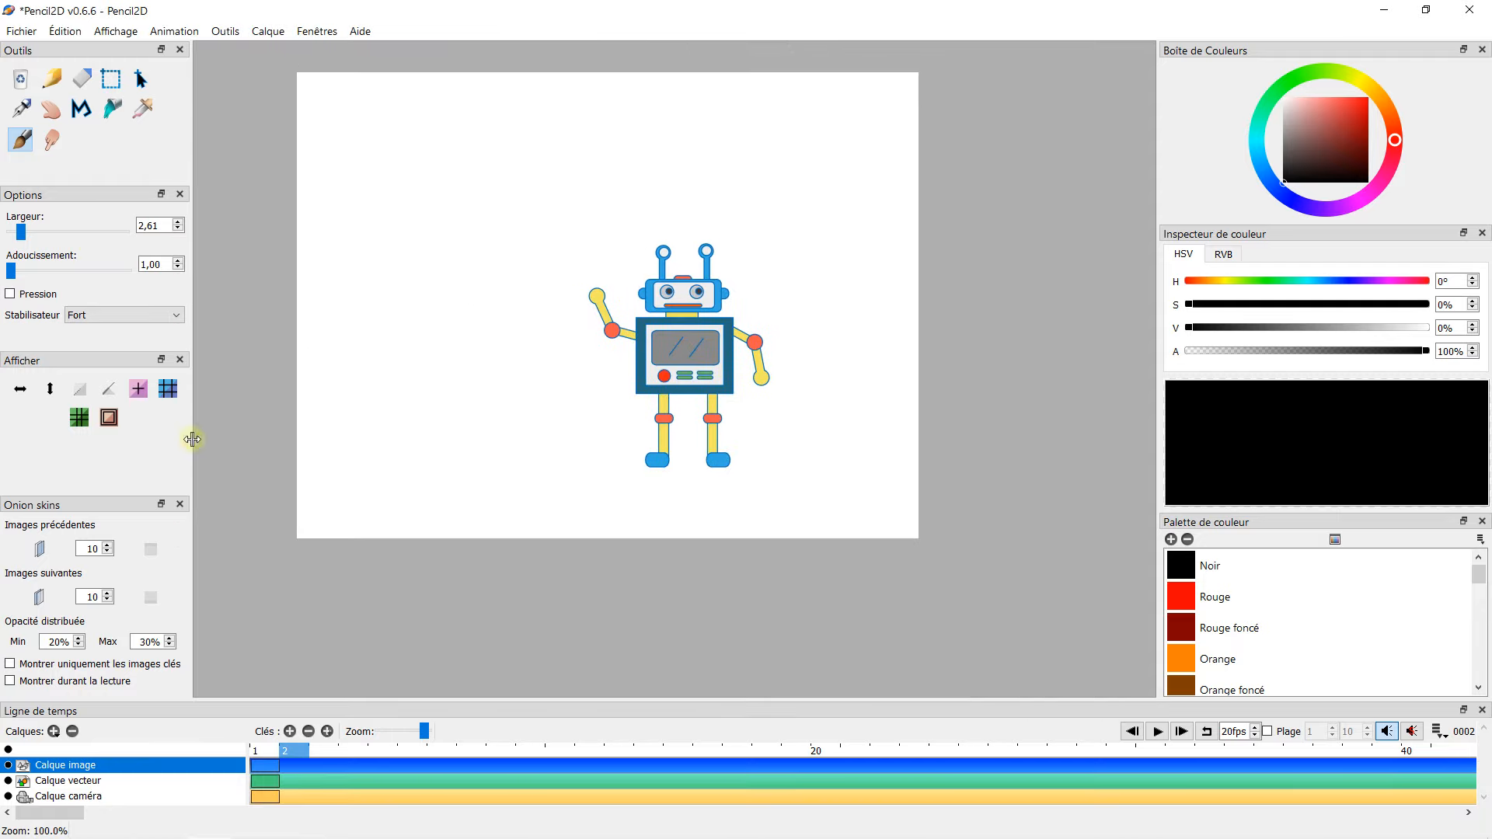
# Add an image layer named "couche bitmap" and move it below the Calque image layer.
pyautogui.click(54, 731)
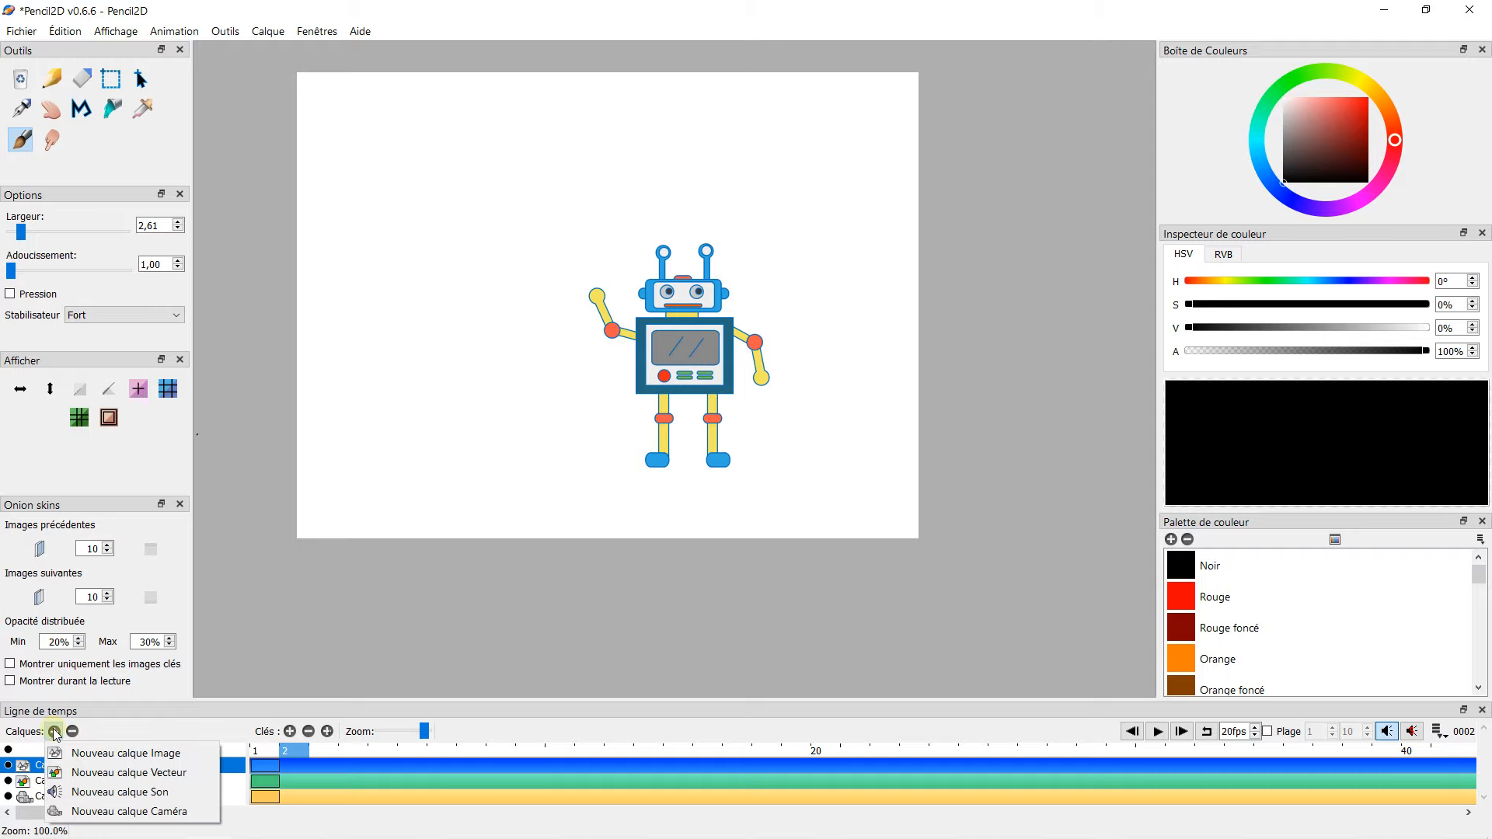
pyautogui.click(78, 749)
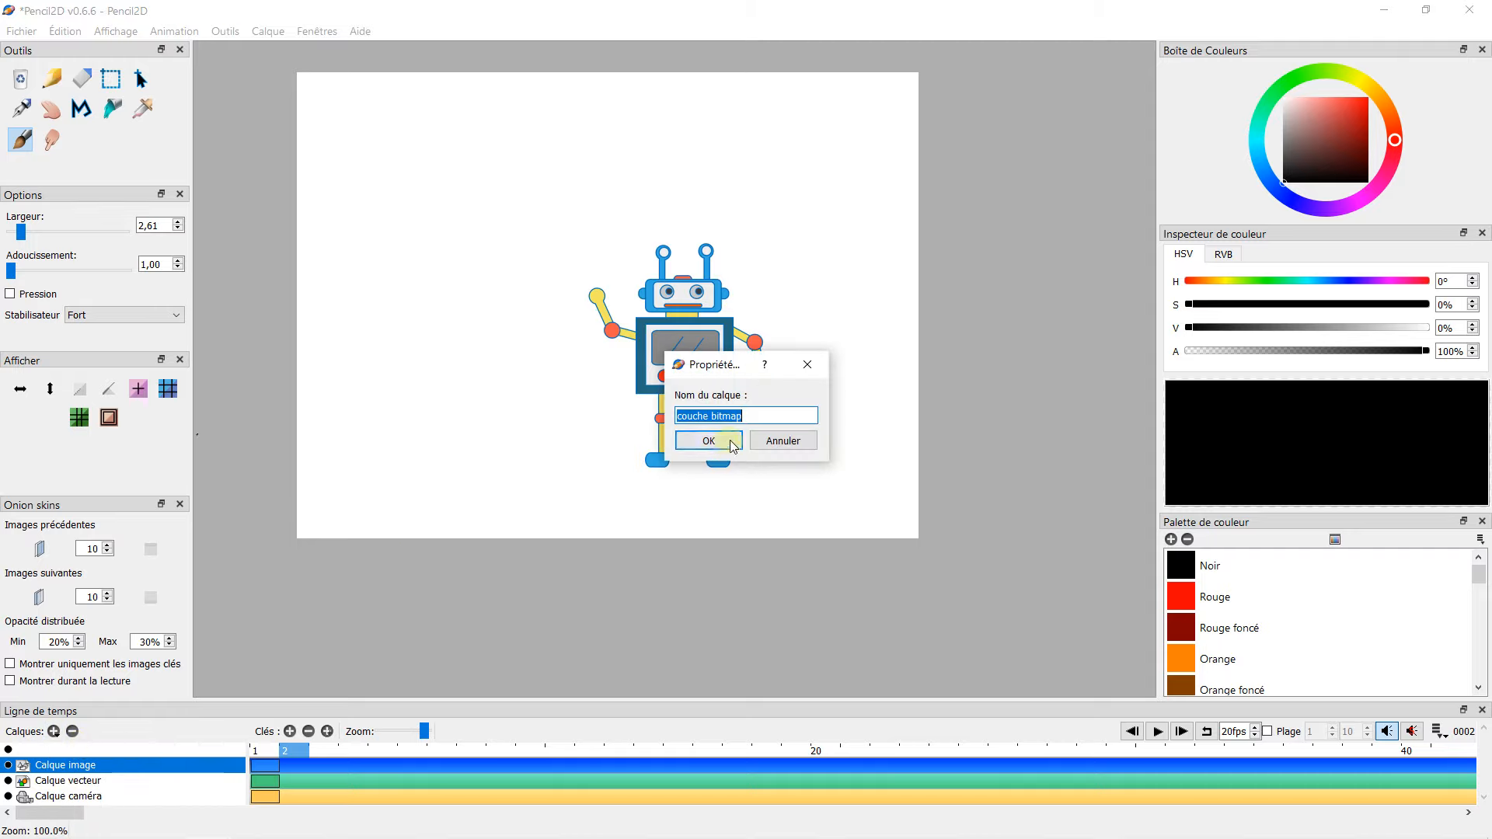
pyautogui.click(704, 443)
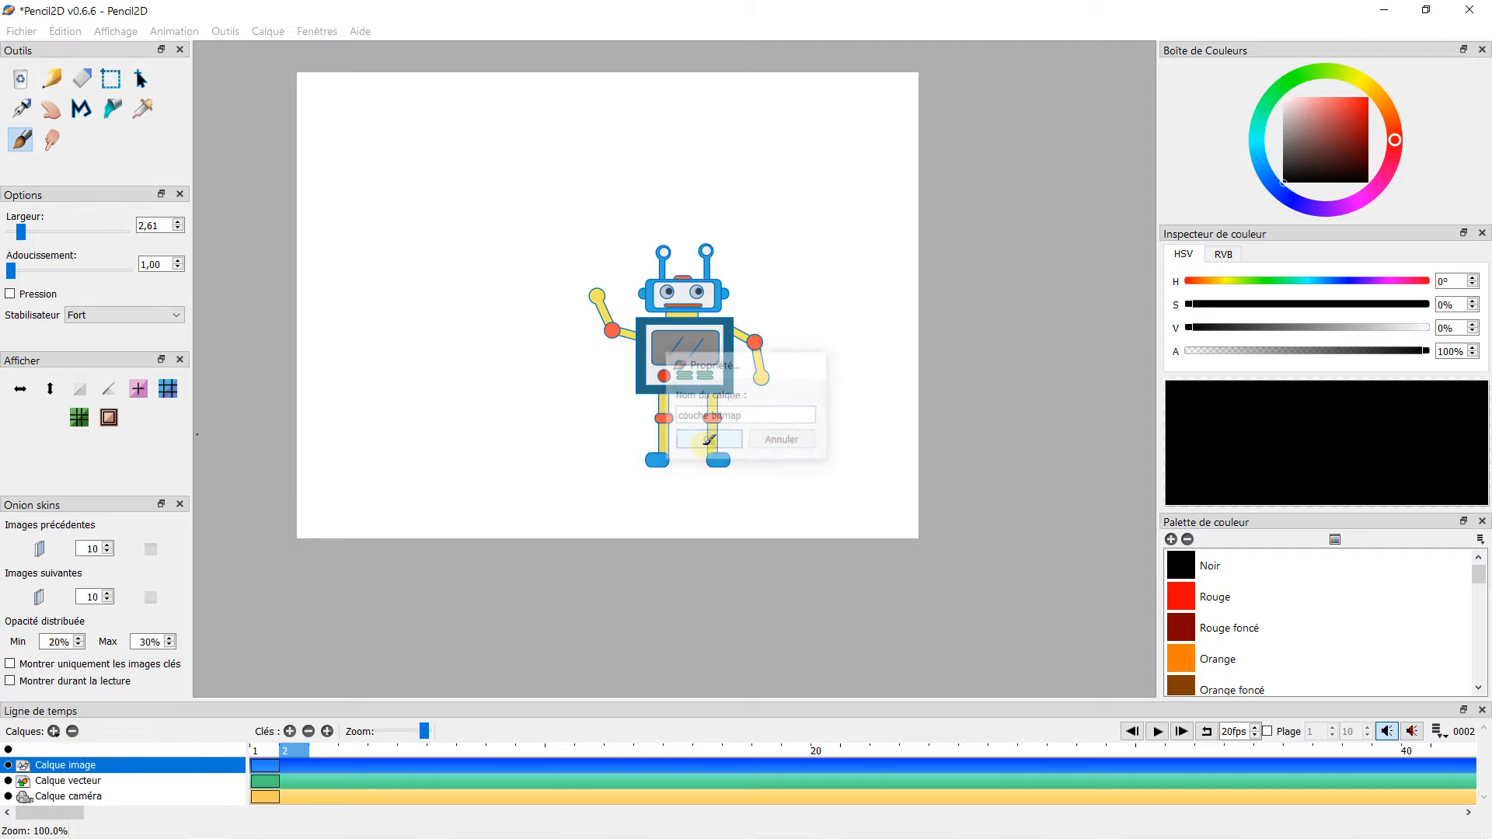
pyautogui.moveTo(61, 768); pyautogui.dragTo(56, 785)
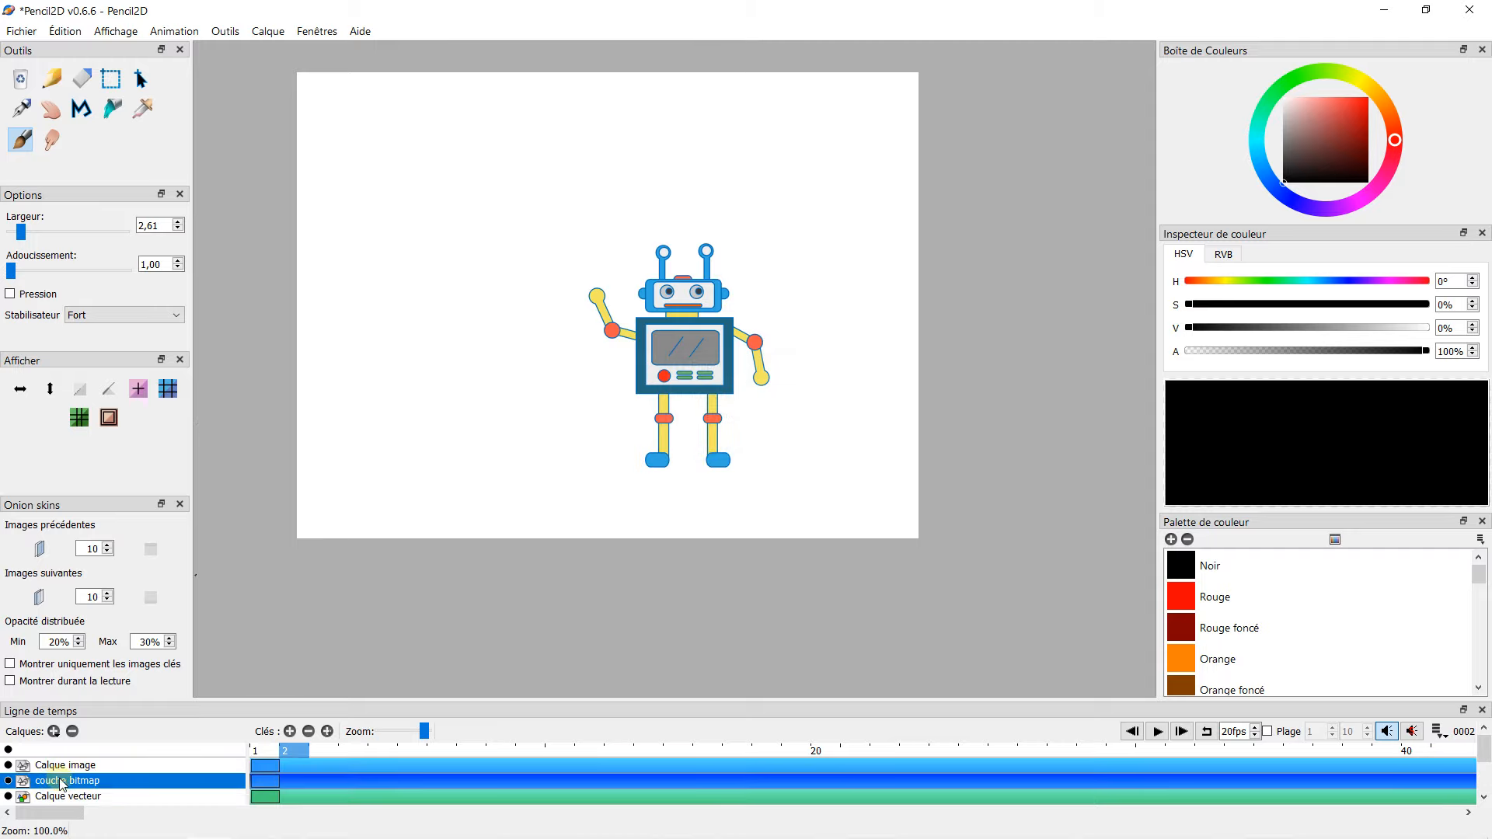
# Rename the "couche bitmap" layer as Salon.
pyautogui.doubleClick(61, 783)
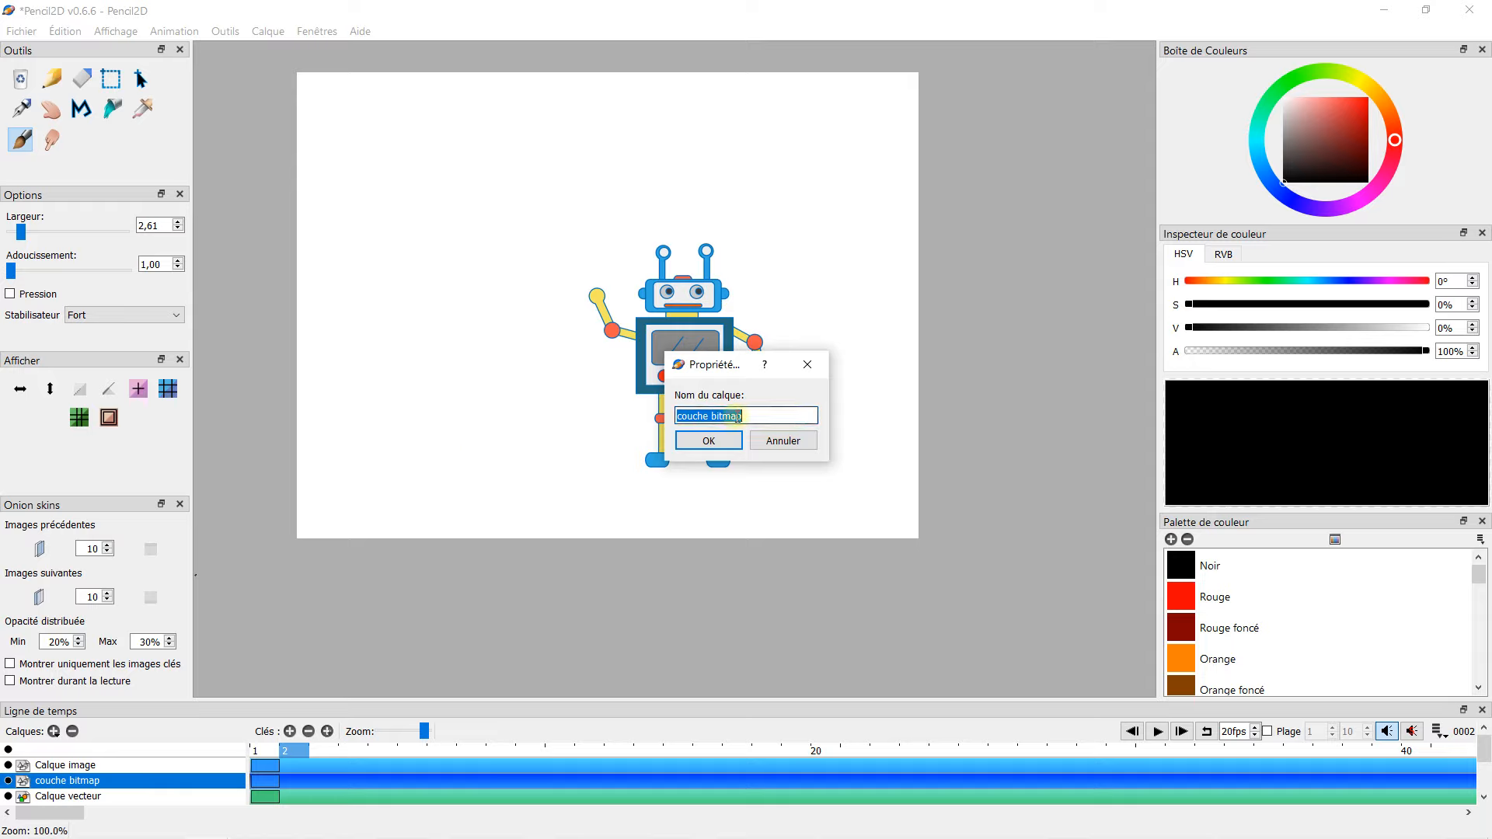
pyautogui.press('capslock')
pyautogui.write('F')
pyautogui.press('capslock')
pyautogui.write('ond')
pyautogui.press('BackSpace')
pyautogui.press('BackSpace')
pyautogui.press('BackSpace')
pyautogui.press('BackSpace')
pyautogui.press('capslock')
pyautogui.write('S')
pyautogui.press('capslock')
pyautogui.write('alon')
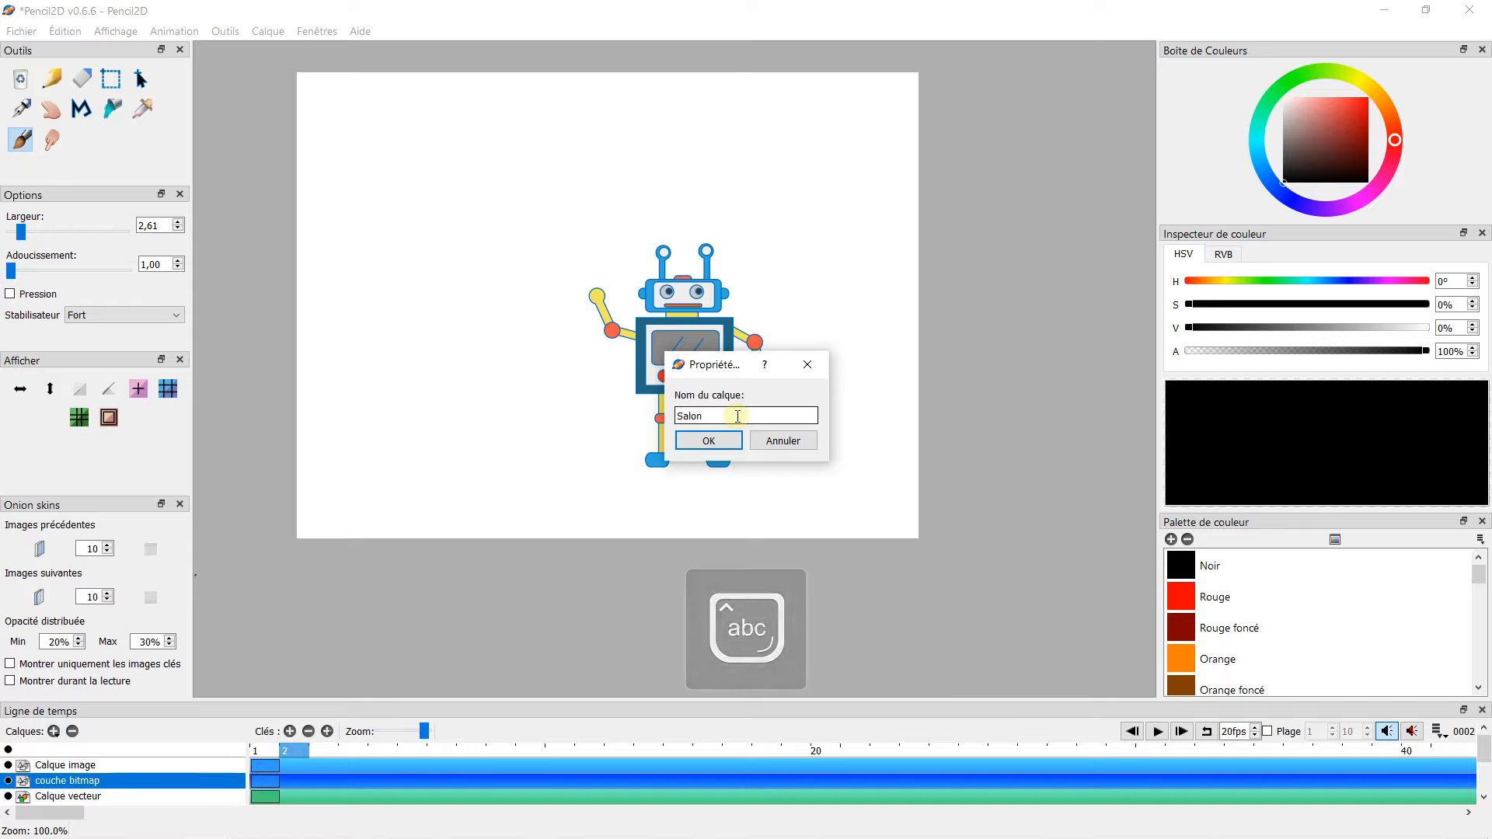
pyautogui.click(708, 441)
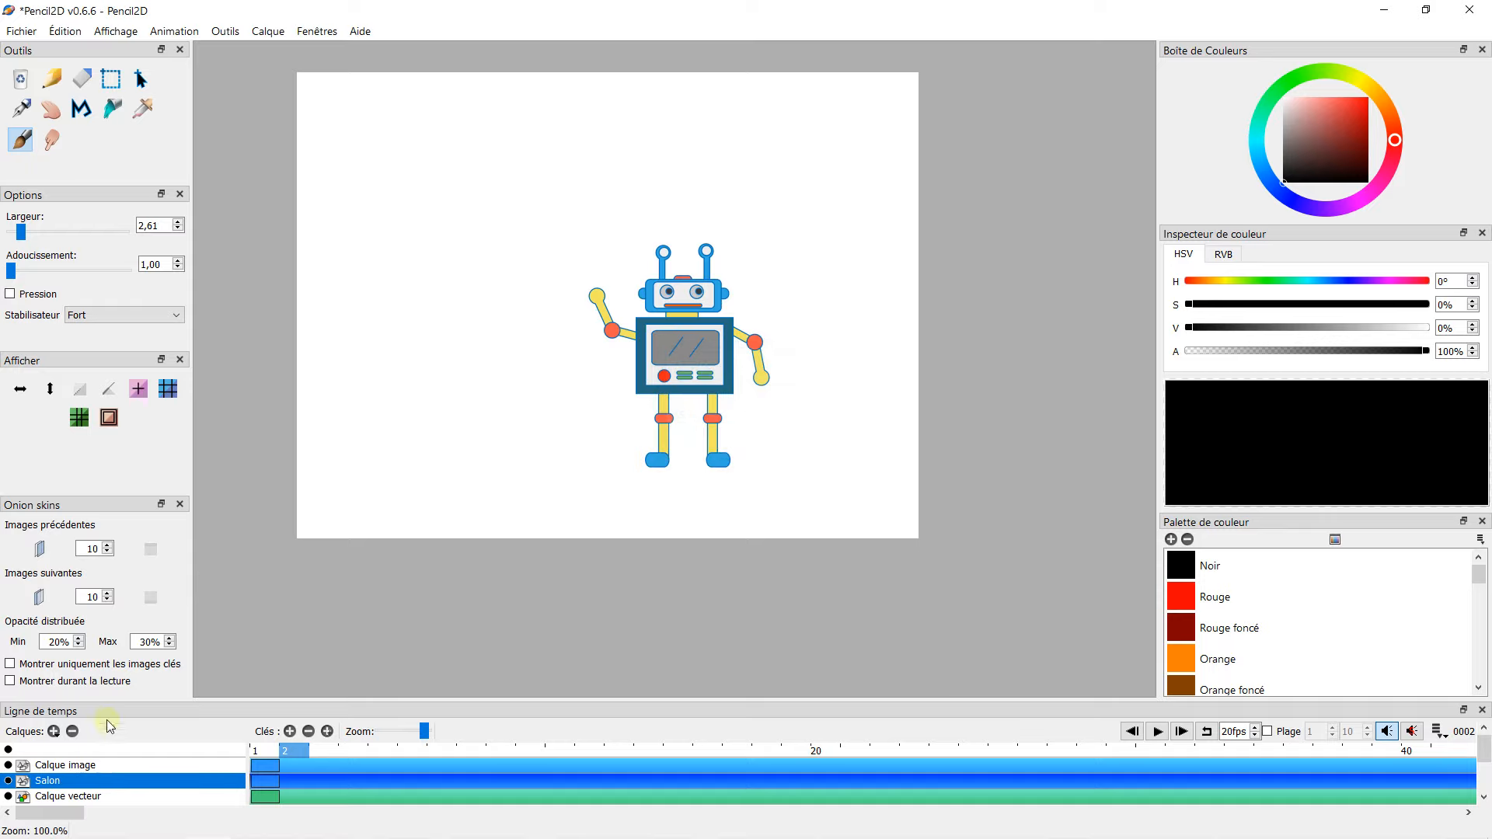
# Rename the Calque image layer as Robot.
pyautogui.click(72, 765)
pyautogui.doubleClick(71, 765)
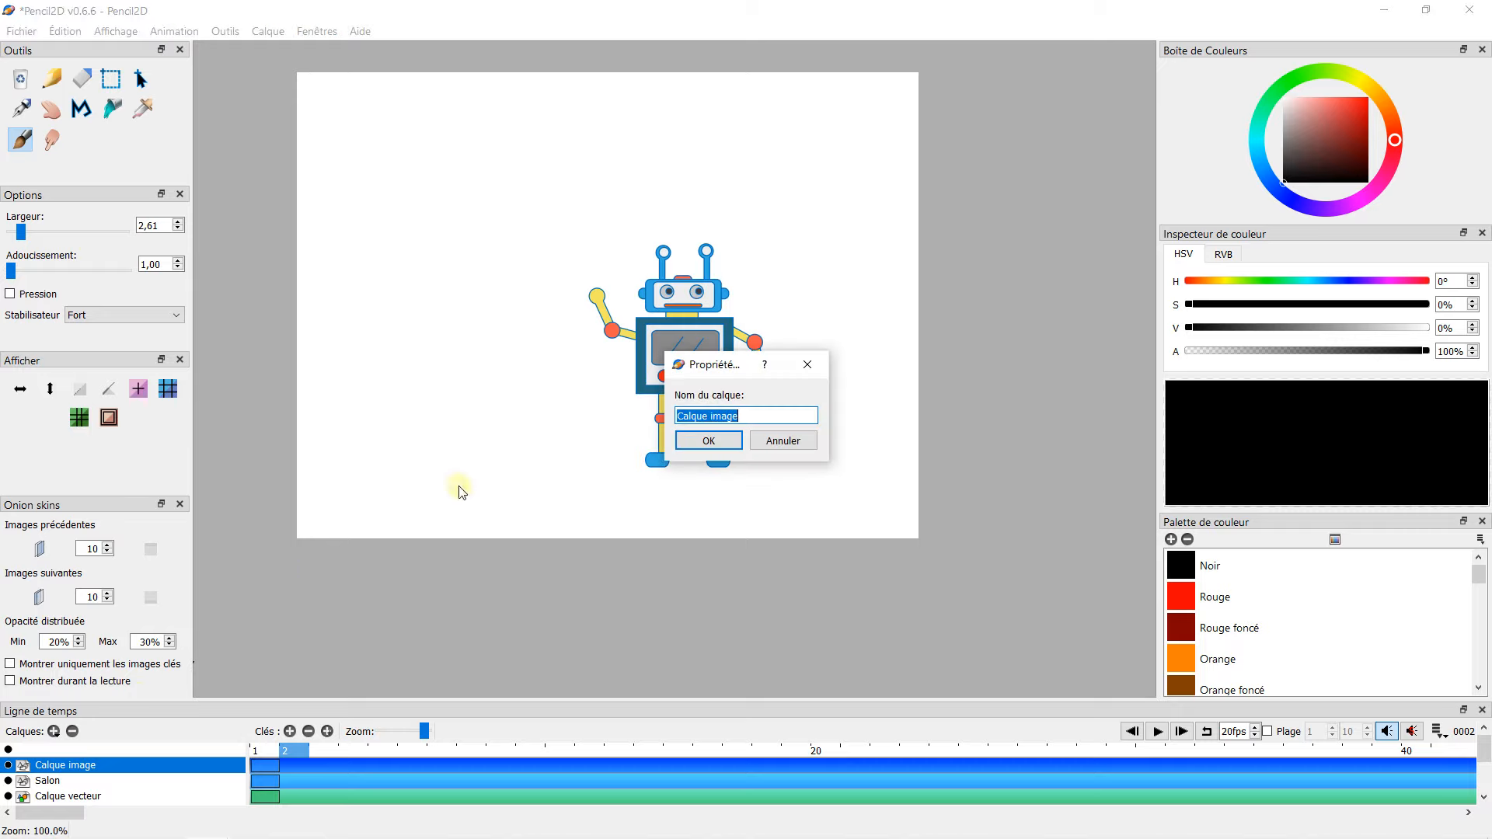
pyautogui.write('Robot')
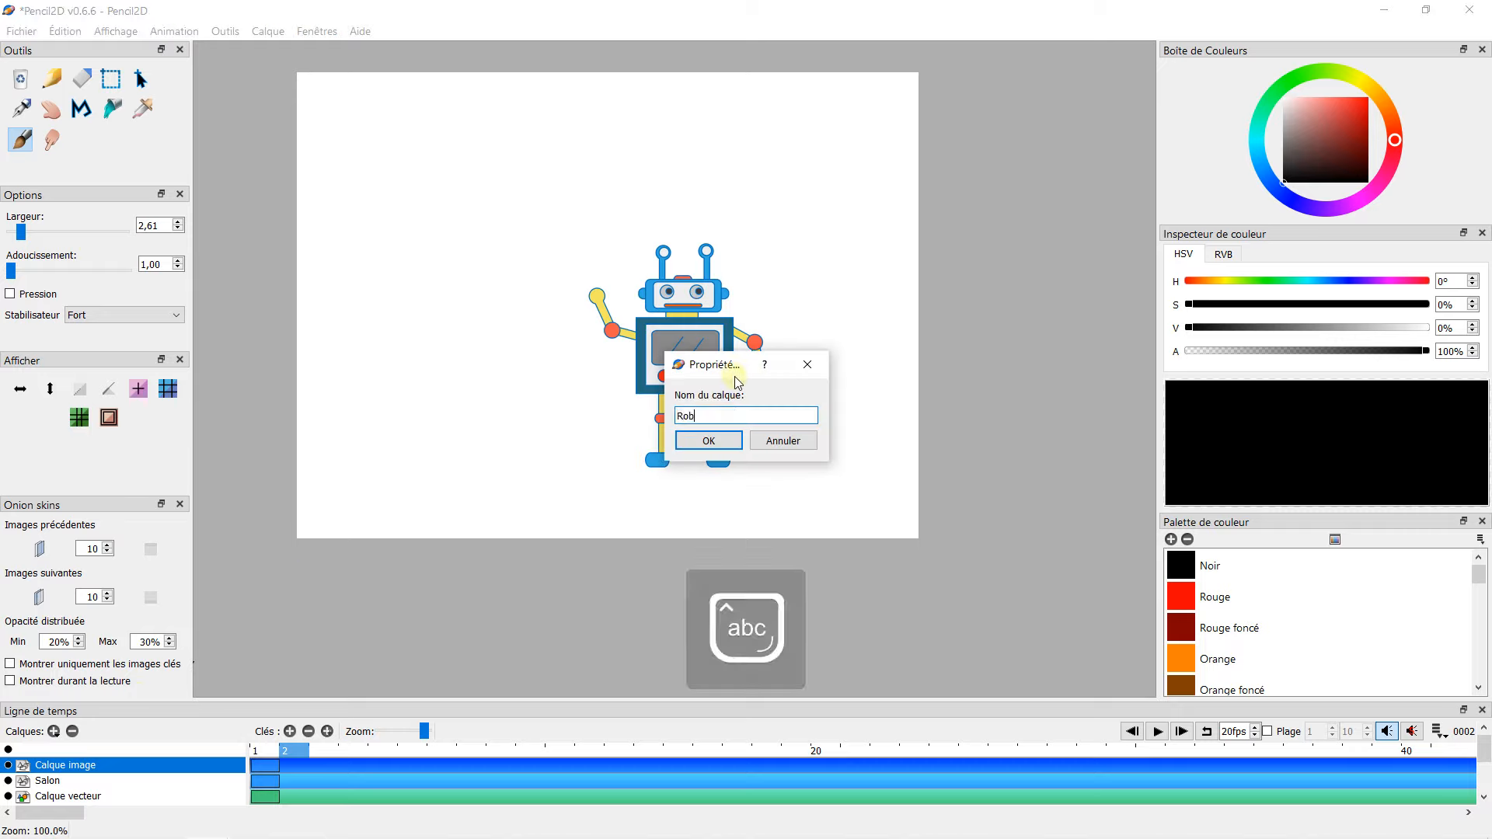
pyautogui.click(706, 440)
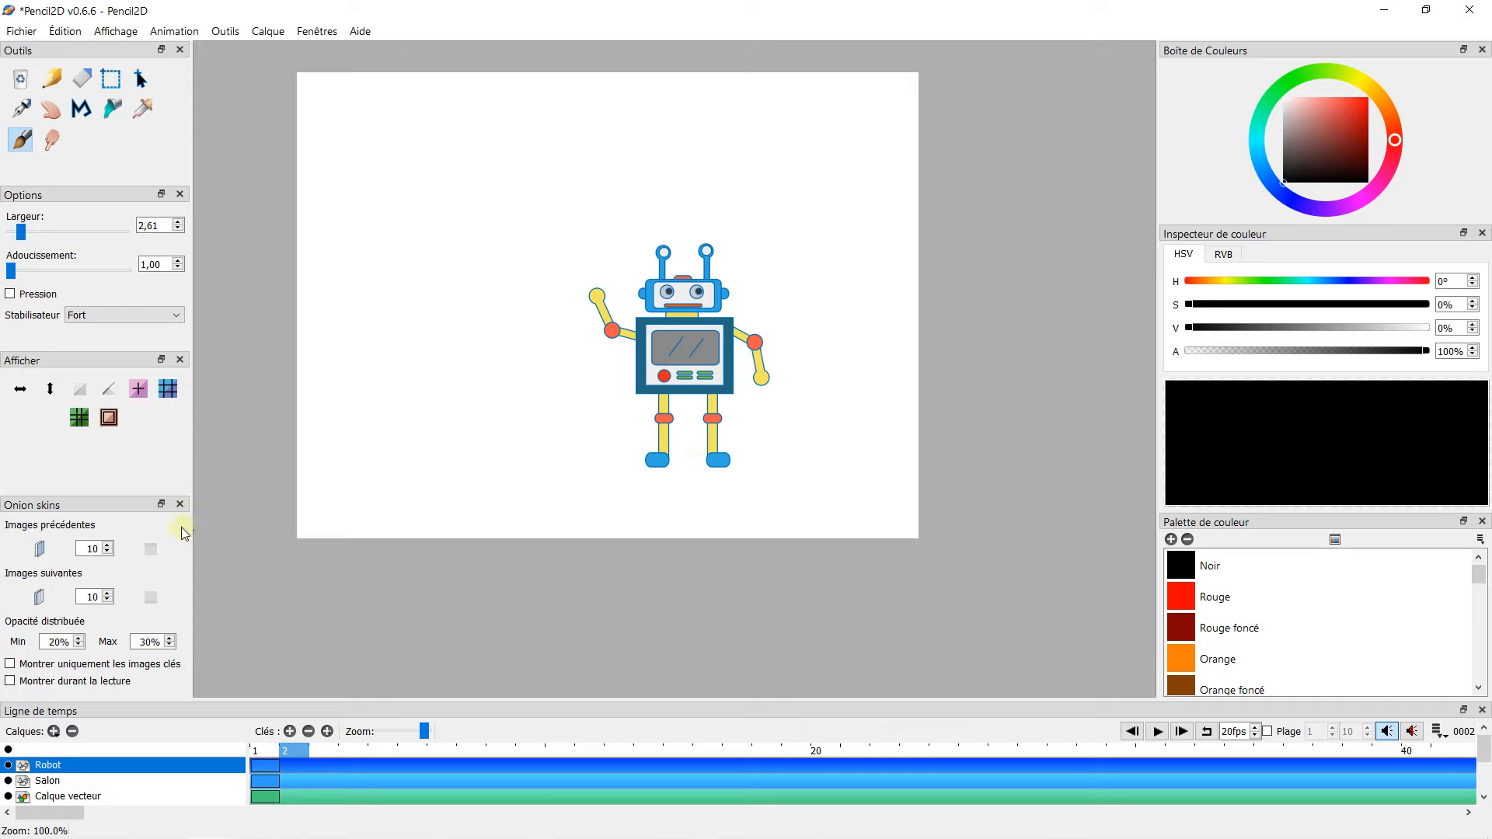
# Import the Salon picture into frame 1 of the Salon layer, positioned relative to the camera centre of the current frame.
pyautogui.click(58, 781)
pyautogui.click(265, 751)
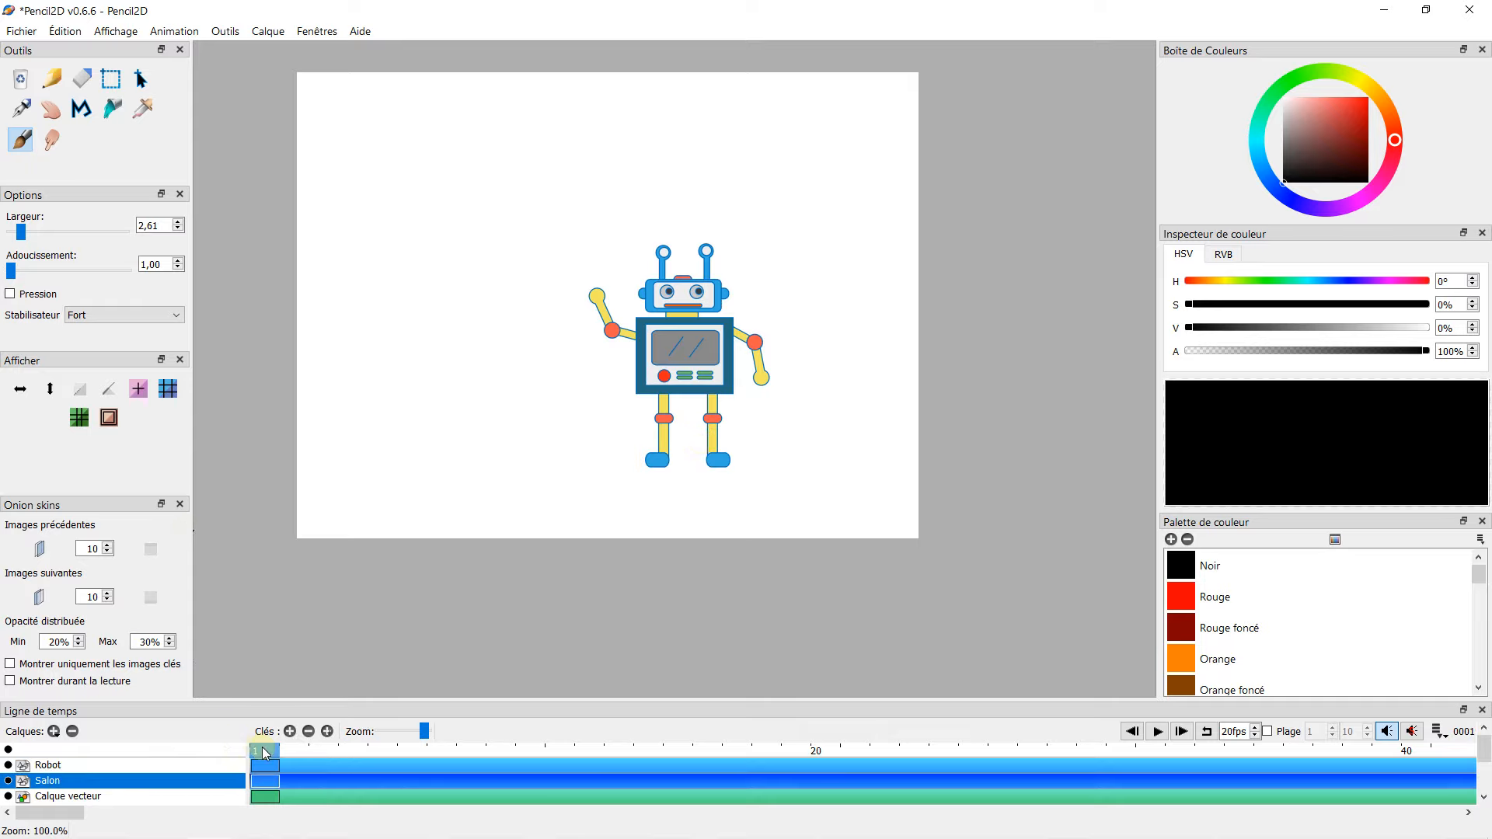
pyautogui.click(20, 31)
pyautogui.moveTo(76, 156)
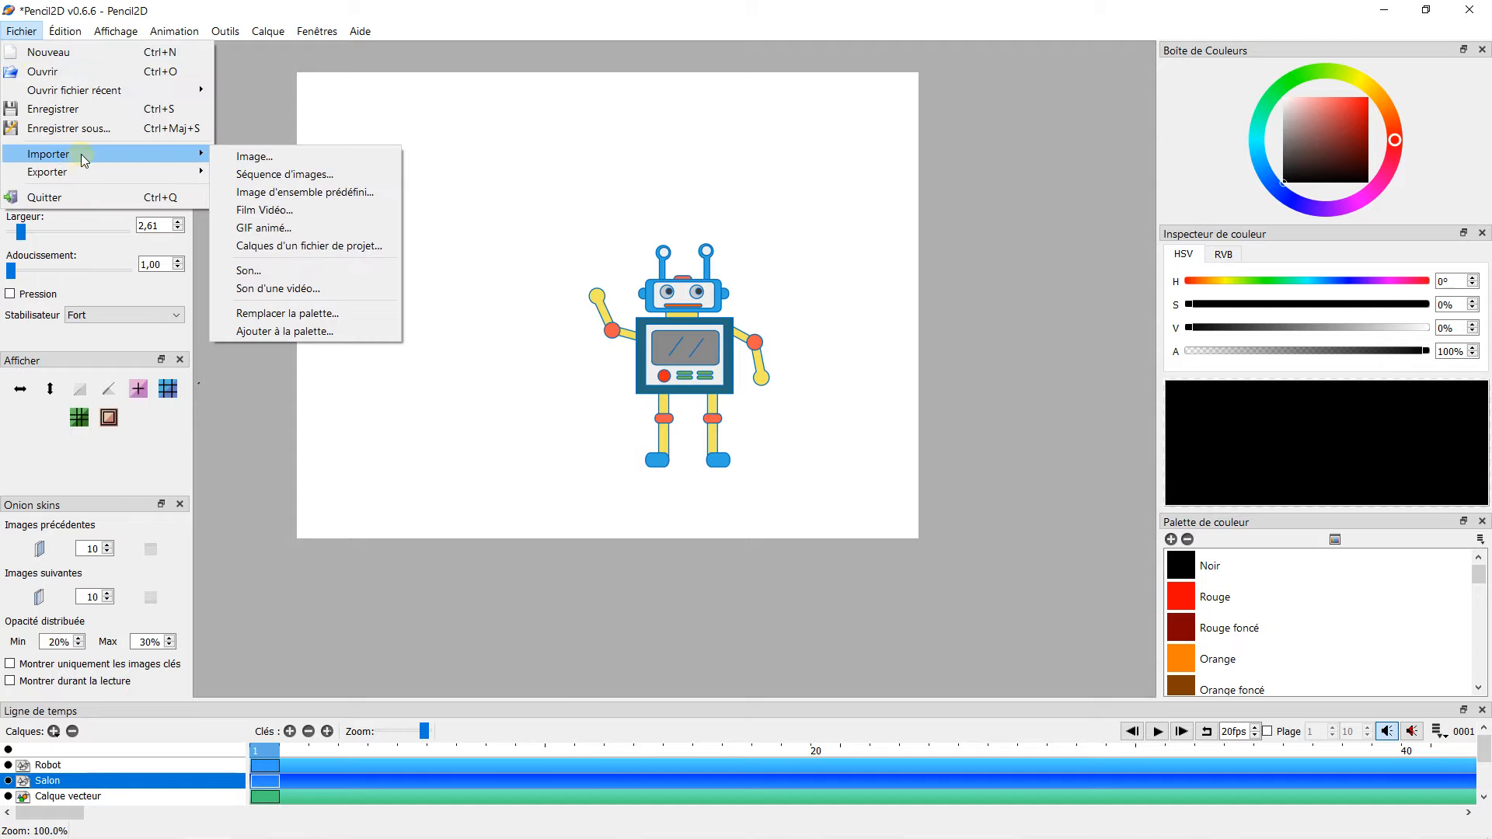
pyautogui.click(260, 156)
pyautogui.click(664, 183)
pyautogui.click(589, 437)
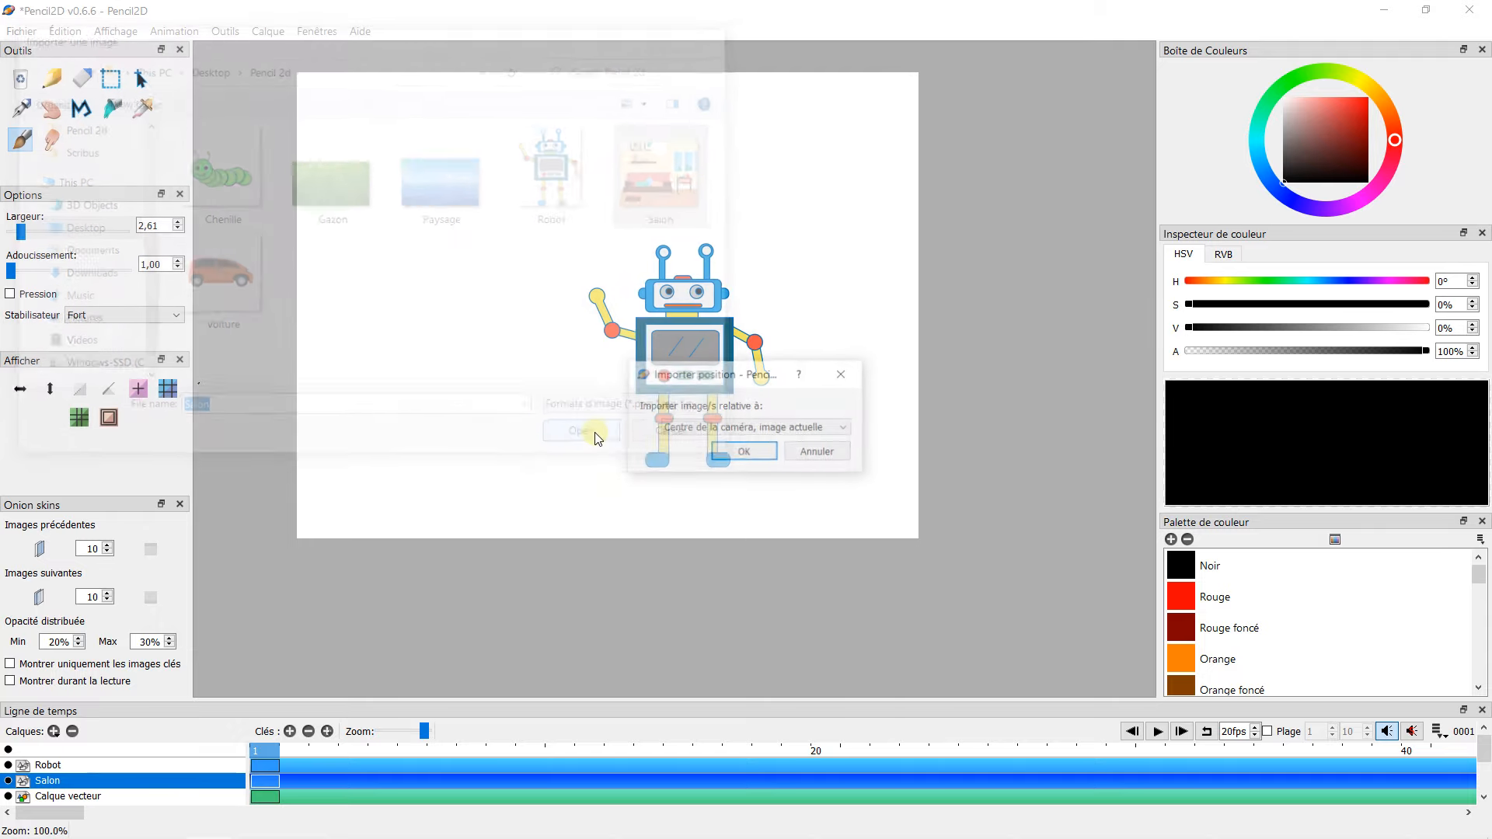
pyautogui.click(728, 449)
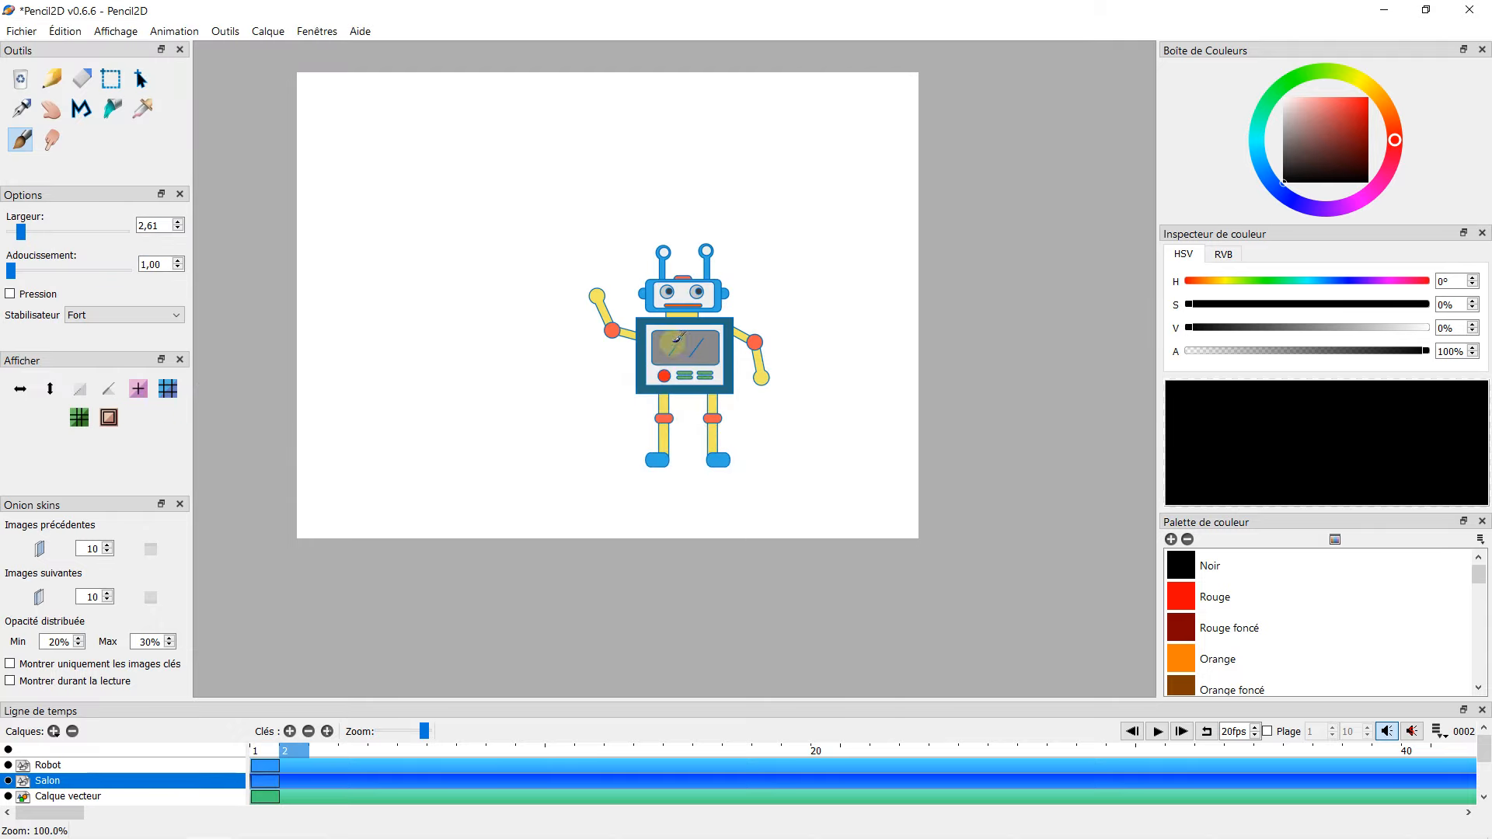
pyautogui.scroll(-6, 582, 310)
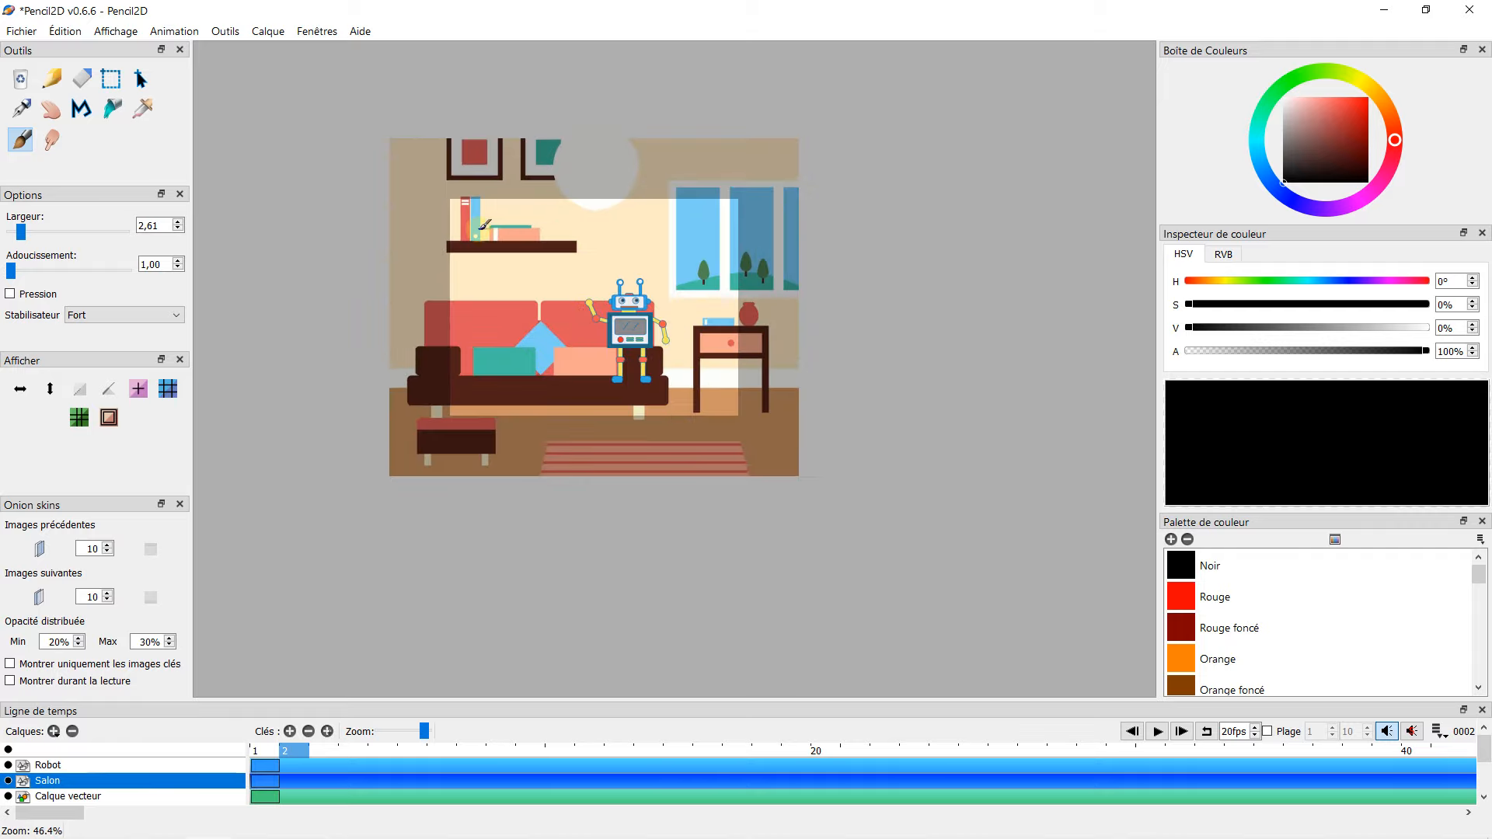
# Select the whole Salon picture and move it so that it extends past the camera frame on every side.
pyautogui.click(77, 33)
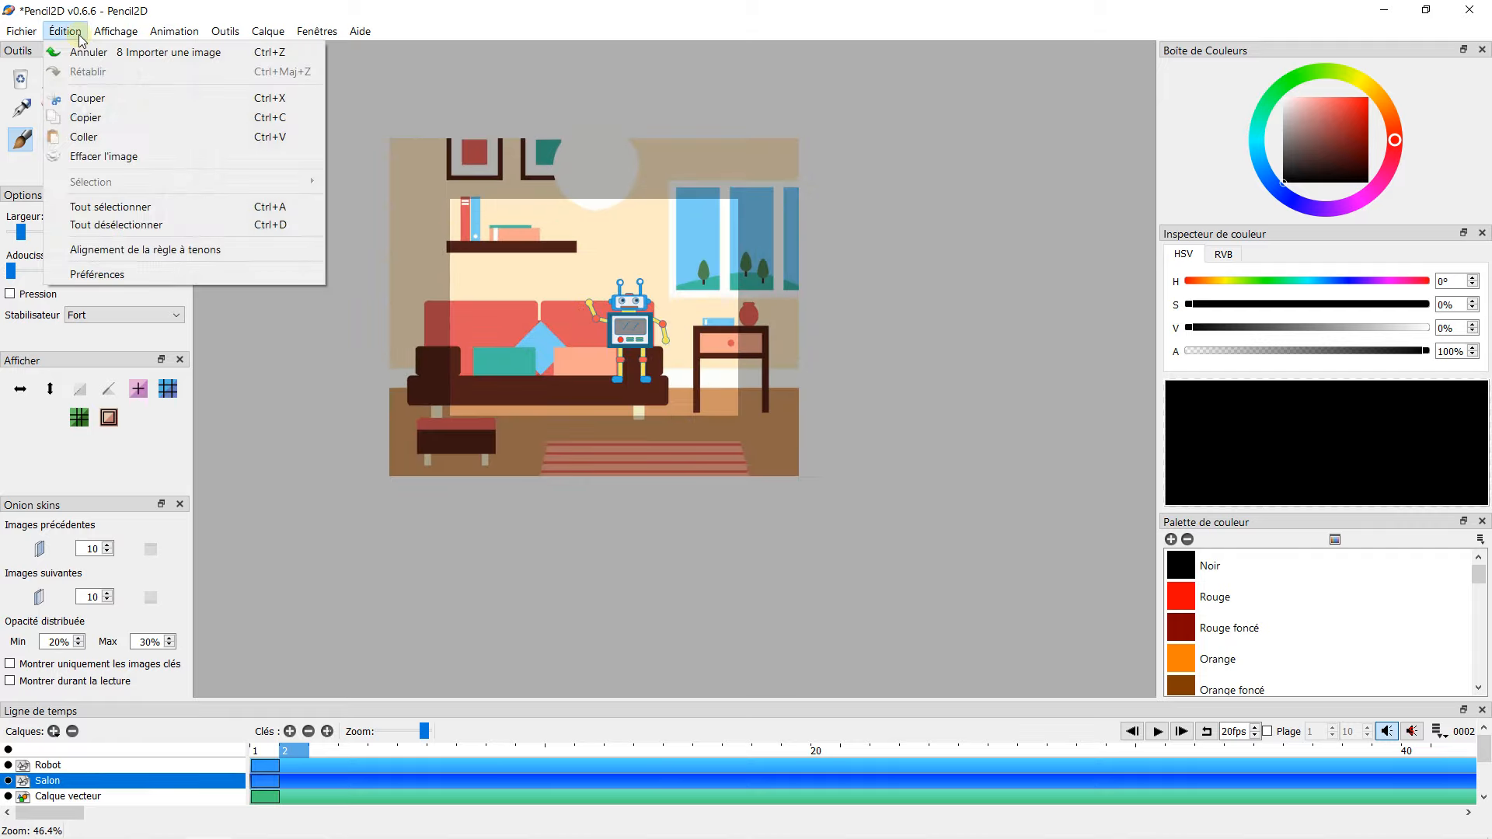
pyautogui.click(91, 208)
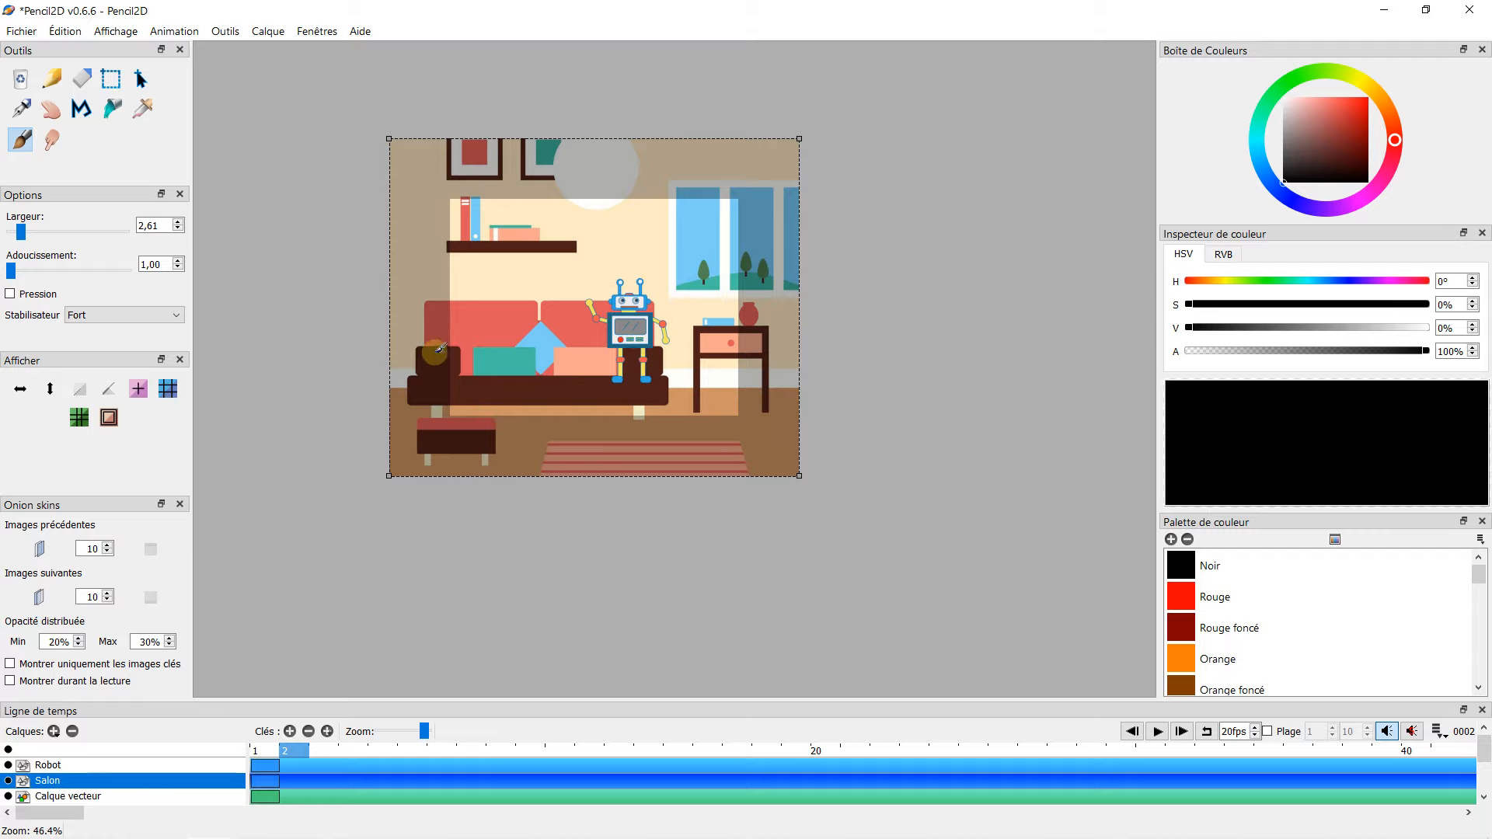
pyautogui.click(141, 80)
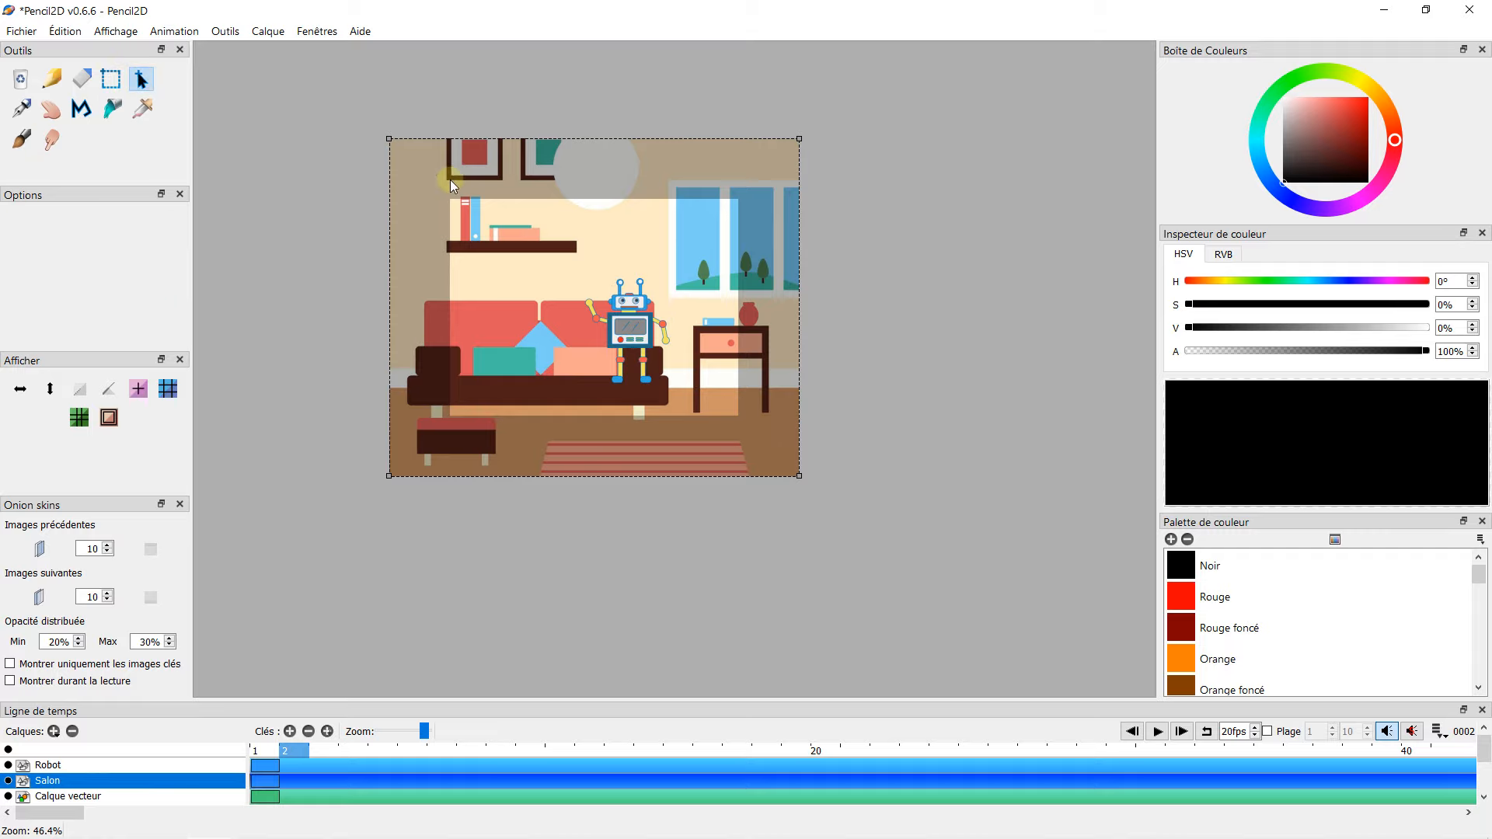
pyautogui.scroll(2, 450, 179)
pyautogui.moveTo(362, 122); pyautogui.dragTo(458, 212)
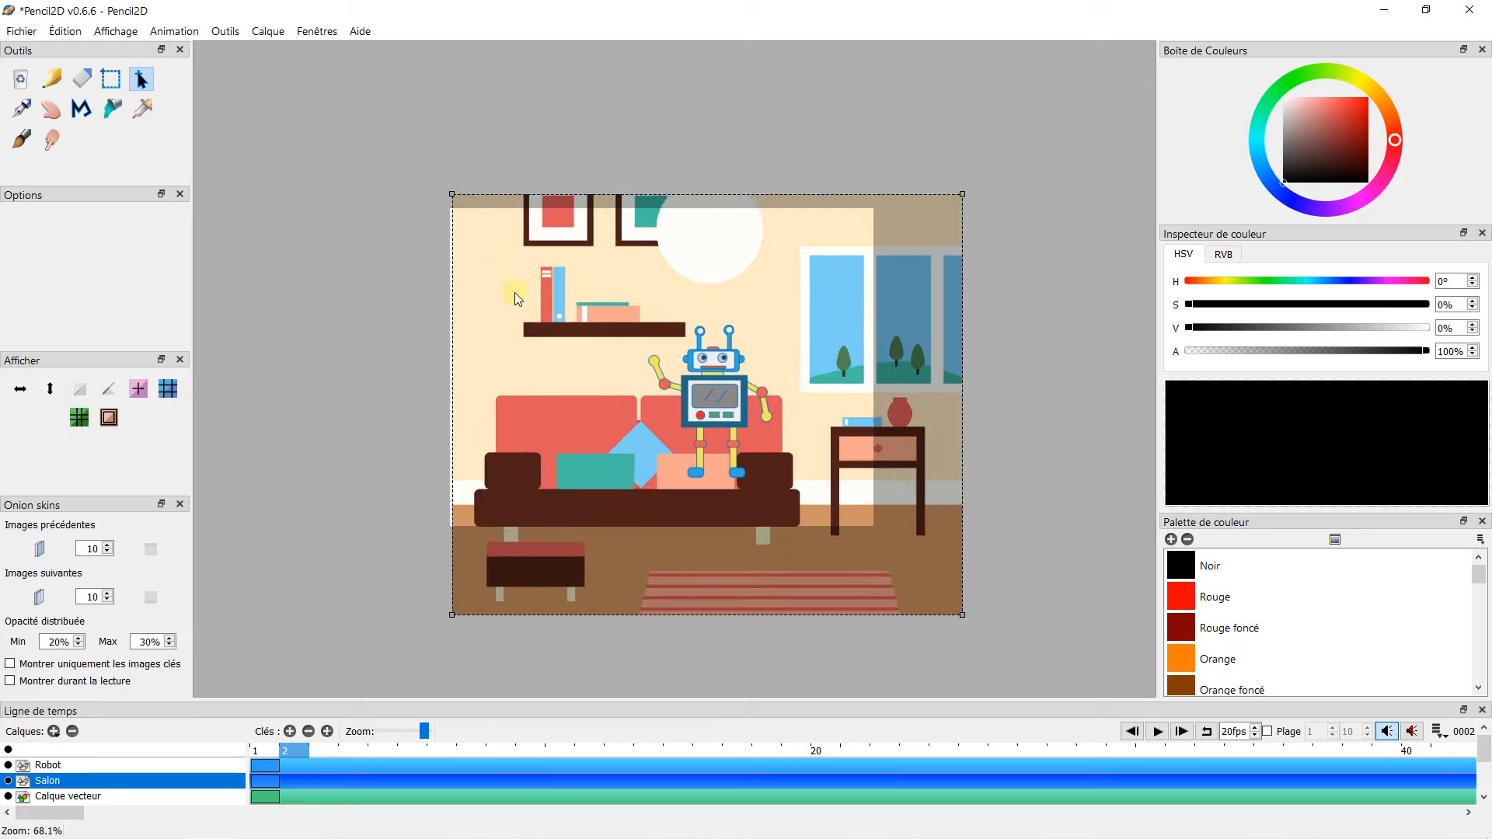
pyautogui.moveTo(514, 292); pyautogui.dragTo(465, 264)
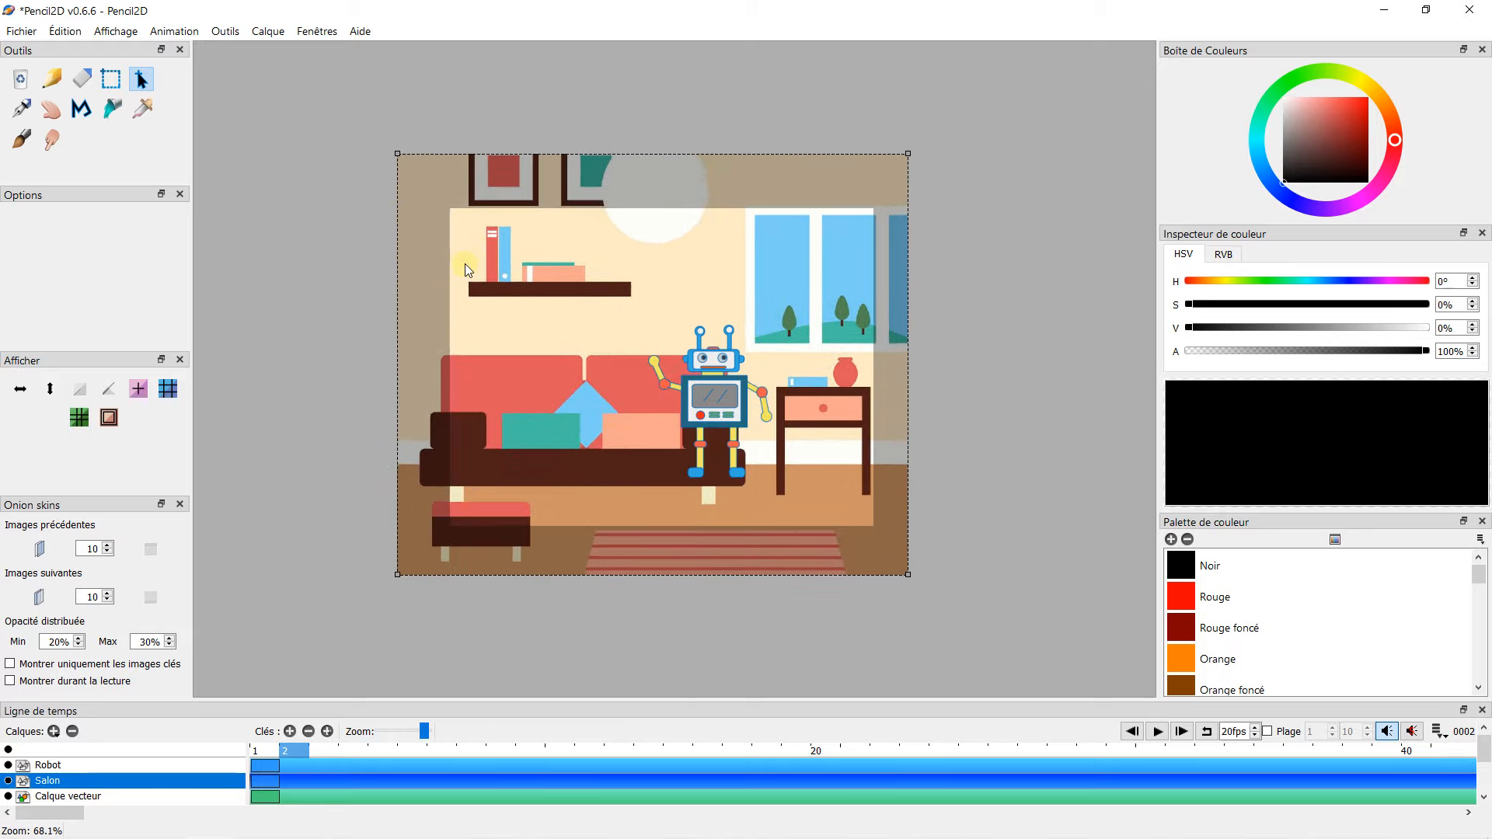
pyautogui.click(329, 208)
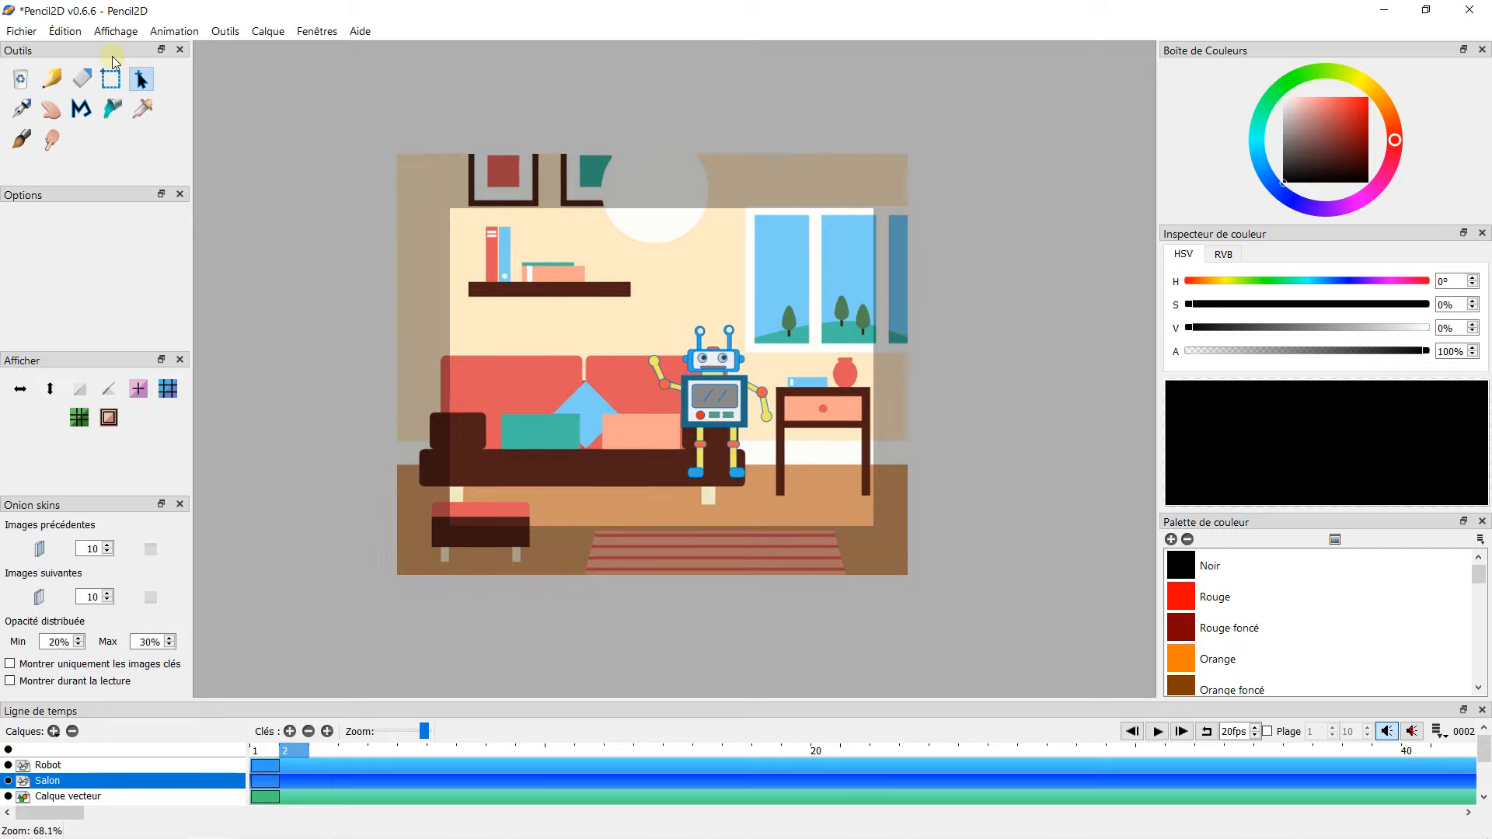
# Reselect the Salon picture, reduce its height and shift it up to cover the camera frame with a narrow overhang.
pyautogui.click(66, 31)
pyautogui.click(110, 206)
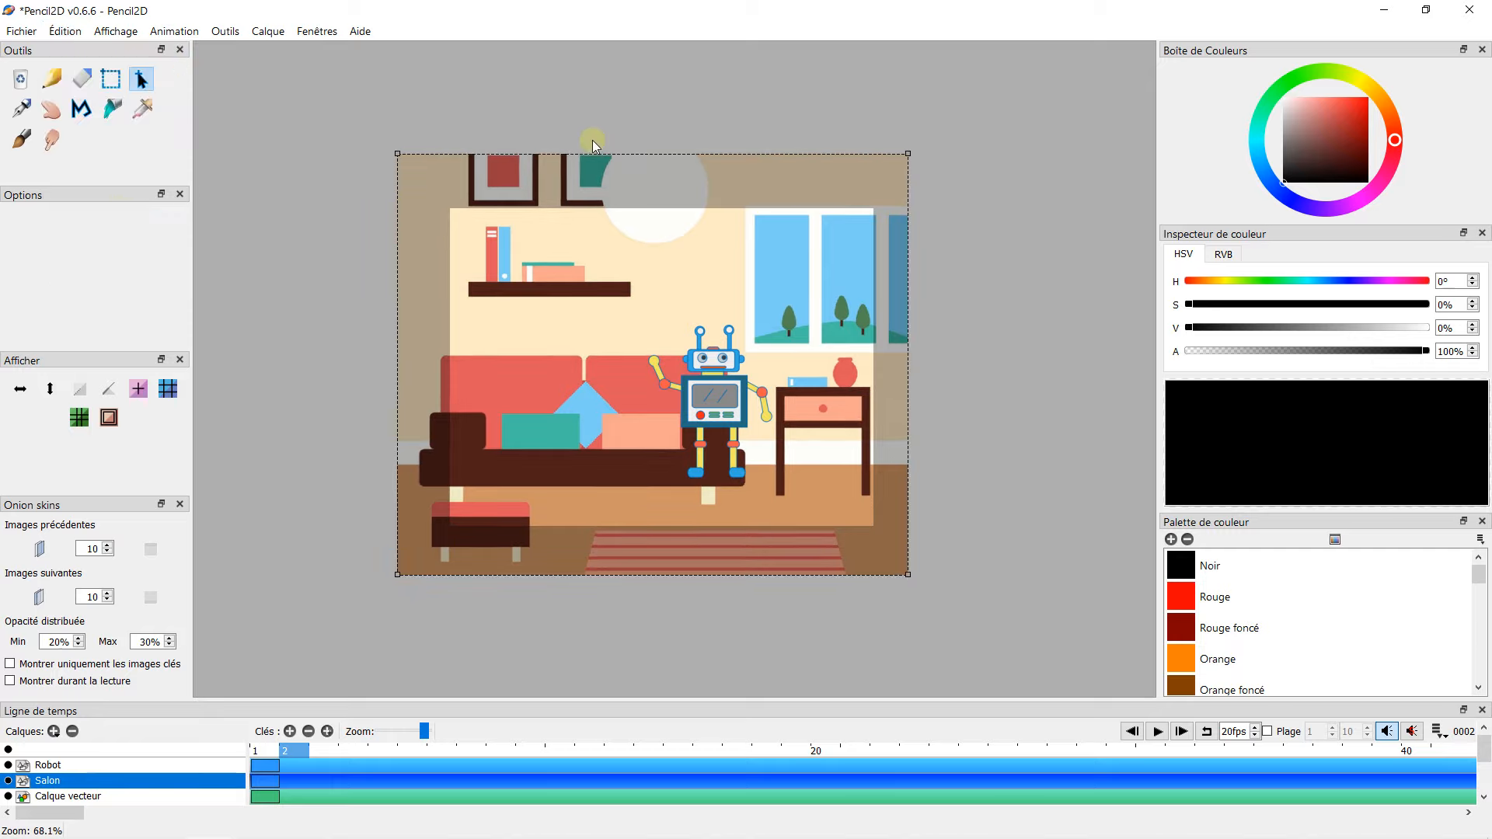
pyautogui.moveTo(398, 154); pyautogui.dragTo(397, 230)
pyautogui.moveTo(459, 301); pyautogui.dragTo(454, 251)
pyautogui.click(394, 183)
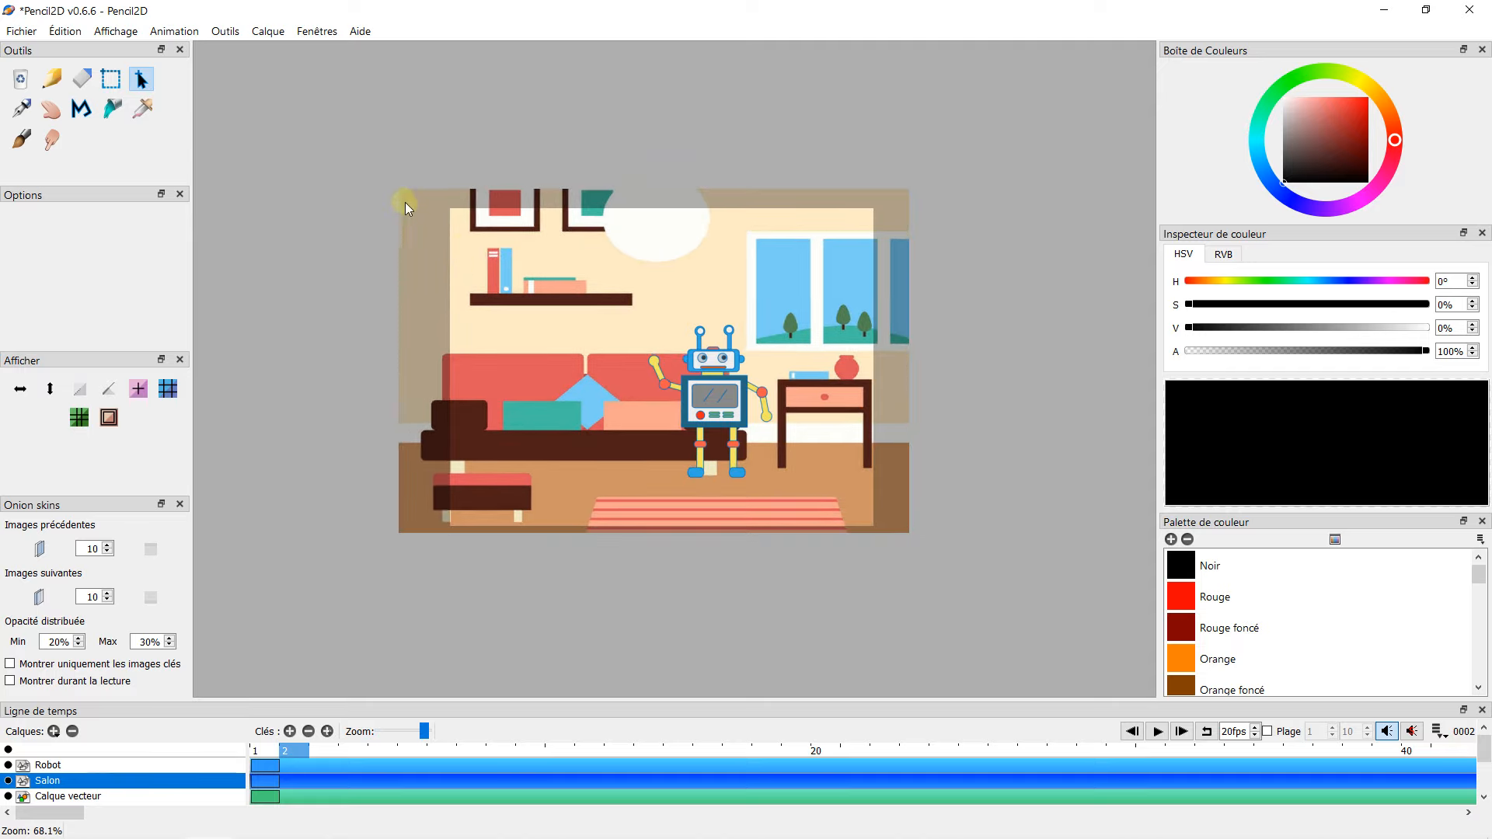
# Narrow the Salon picture from both sides so it only slightly overhangs the camera frame, and deselect it.
pyautogui.click(64, 35)
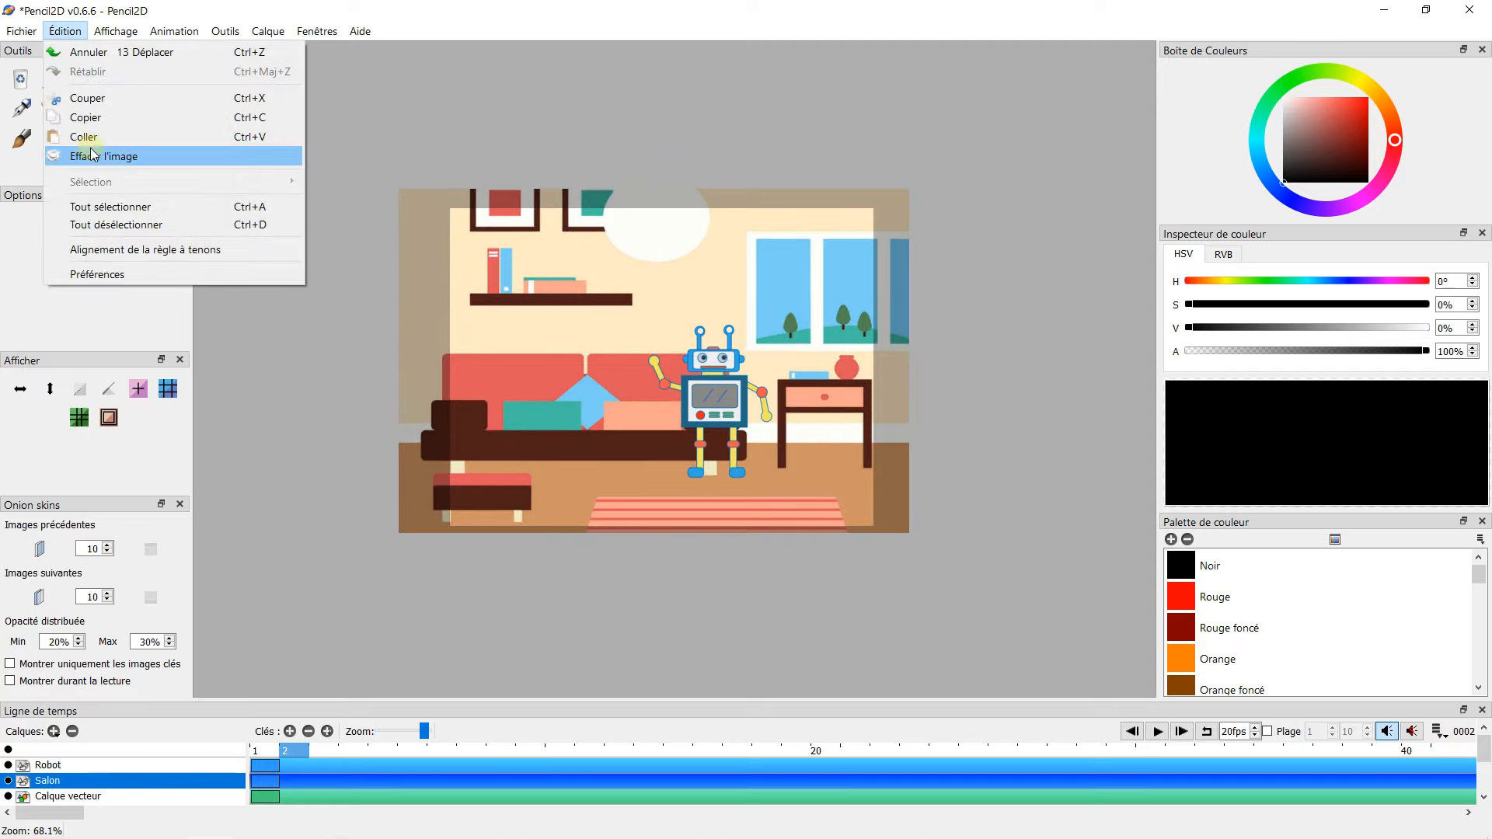
pyautogui.click(117, 203)
pyautogui.moveTo(398, 188); pyautogui.dragTo(441, 179)
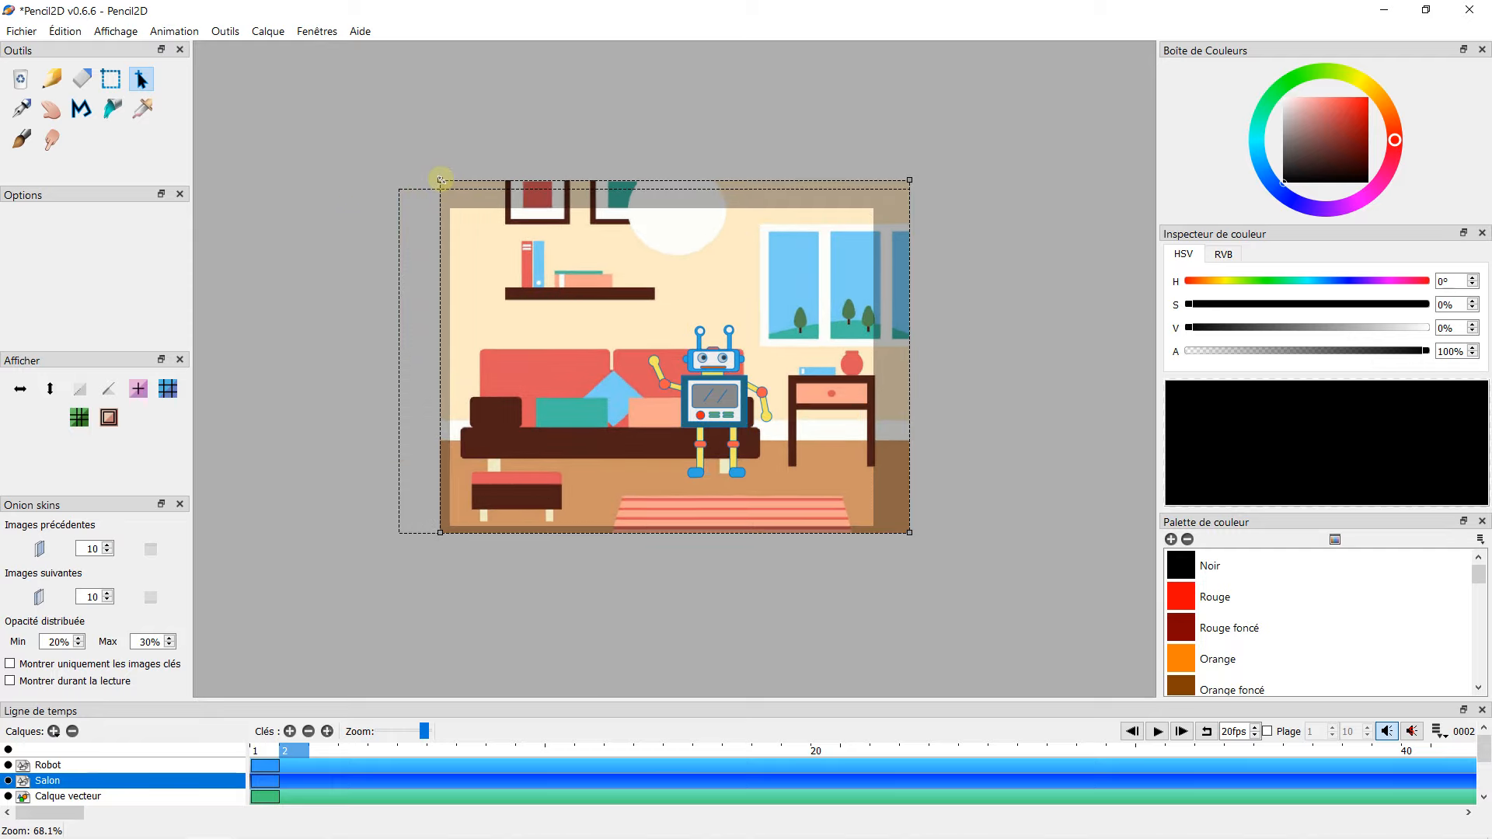
pyautogui.moveTo(904, 182); pyautogui.dragTo(886, 186)
pyautogui.click(817, 142)
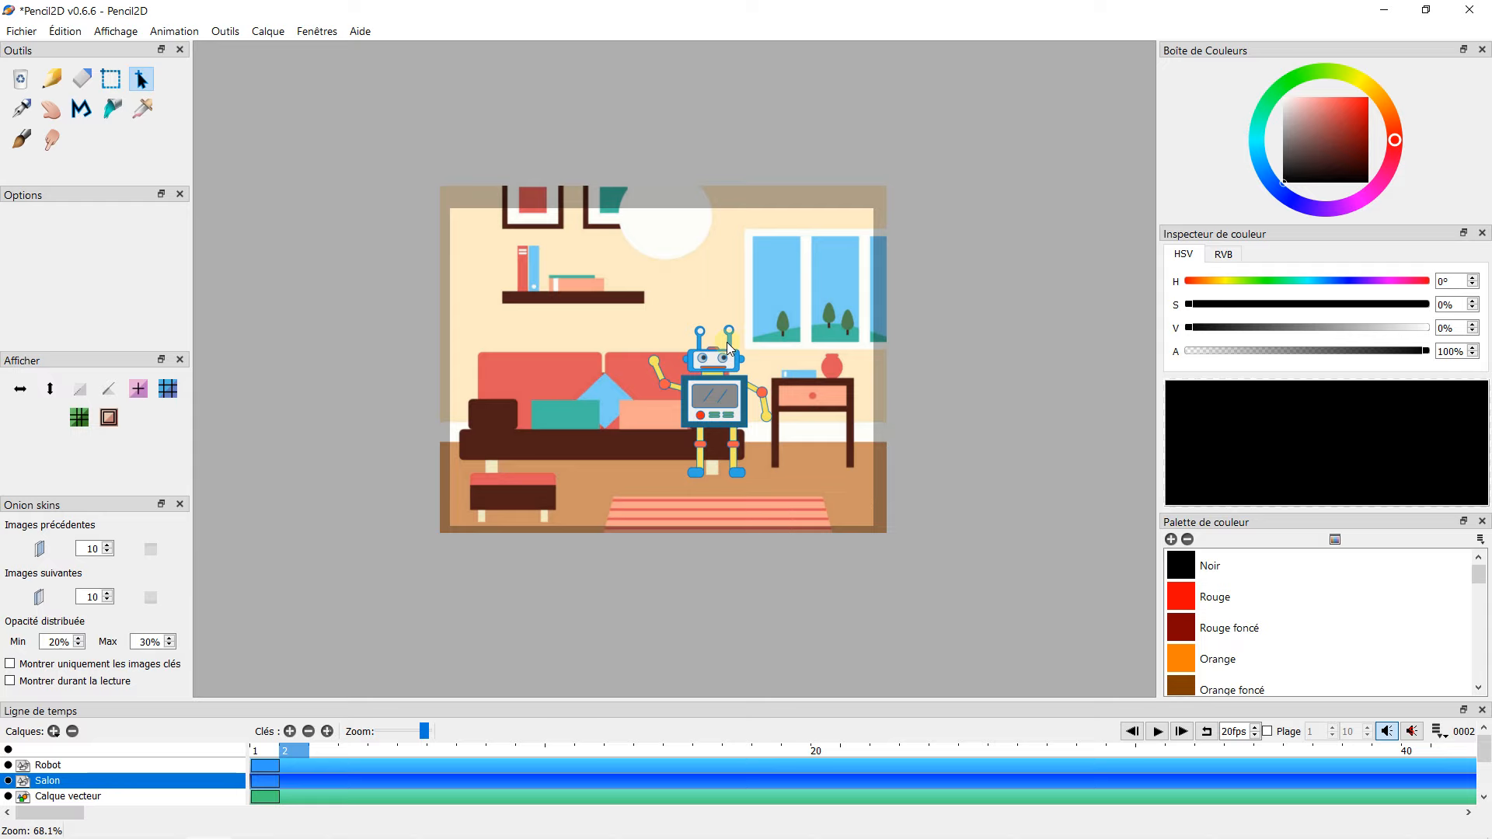
# Select everything on the Robot layer, move the robot slightly down and left in front of the couch, and deselect it.
pyautogui.scroll(3, 673, 318)
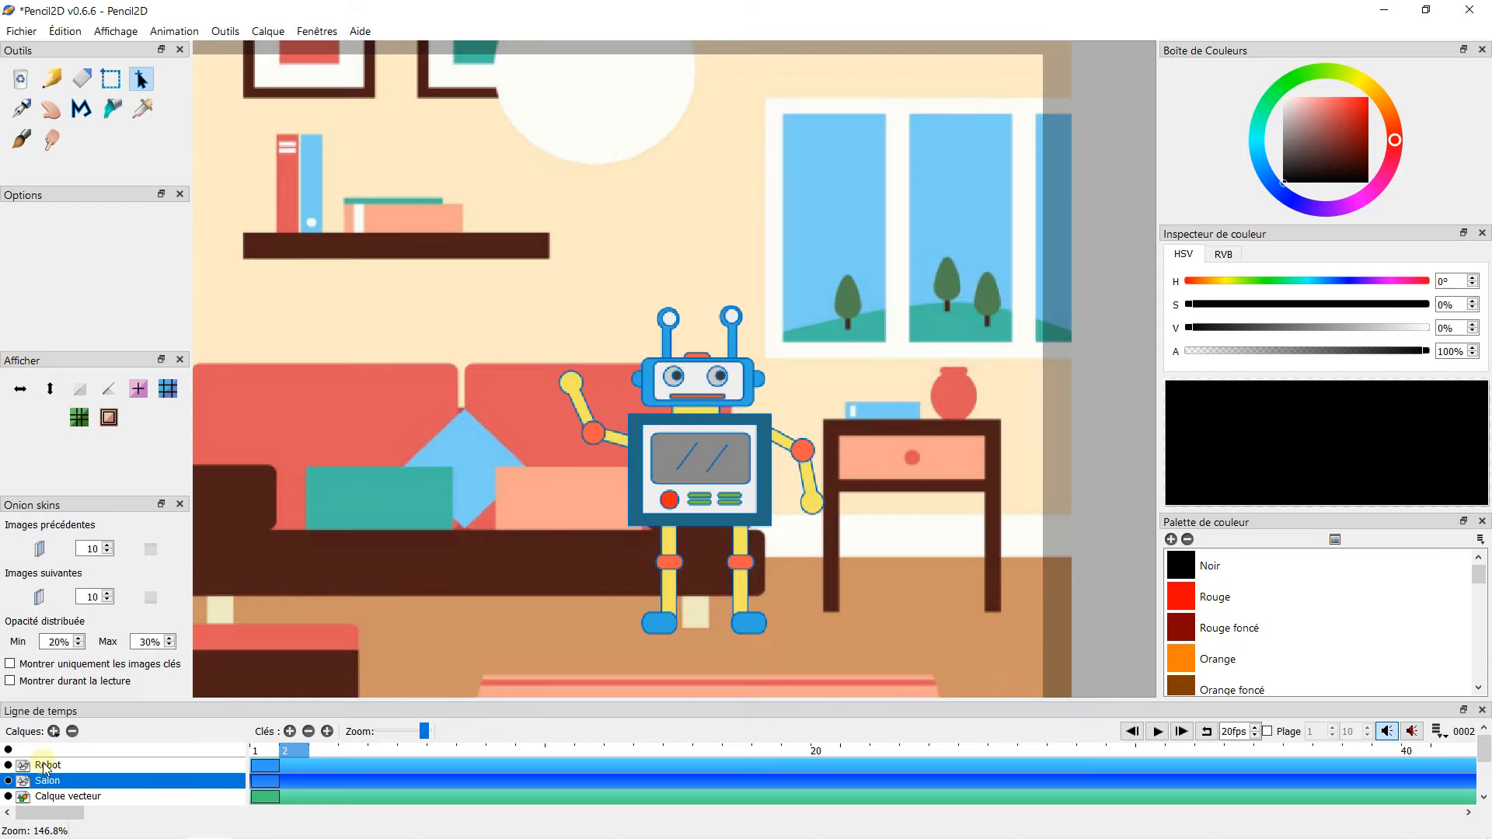
pyautogui.click(43, 764)
pyautogui.click(62, 32)
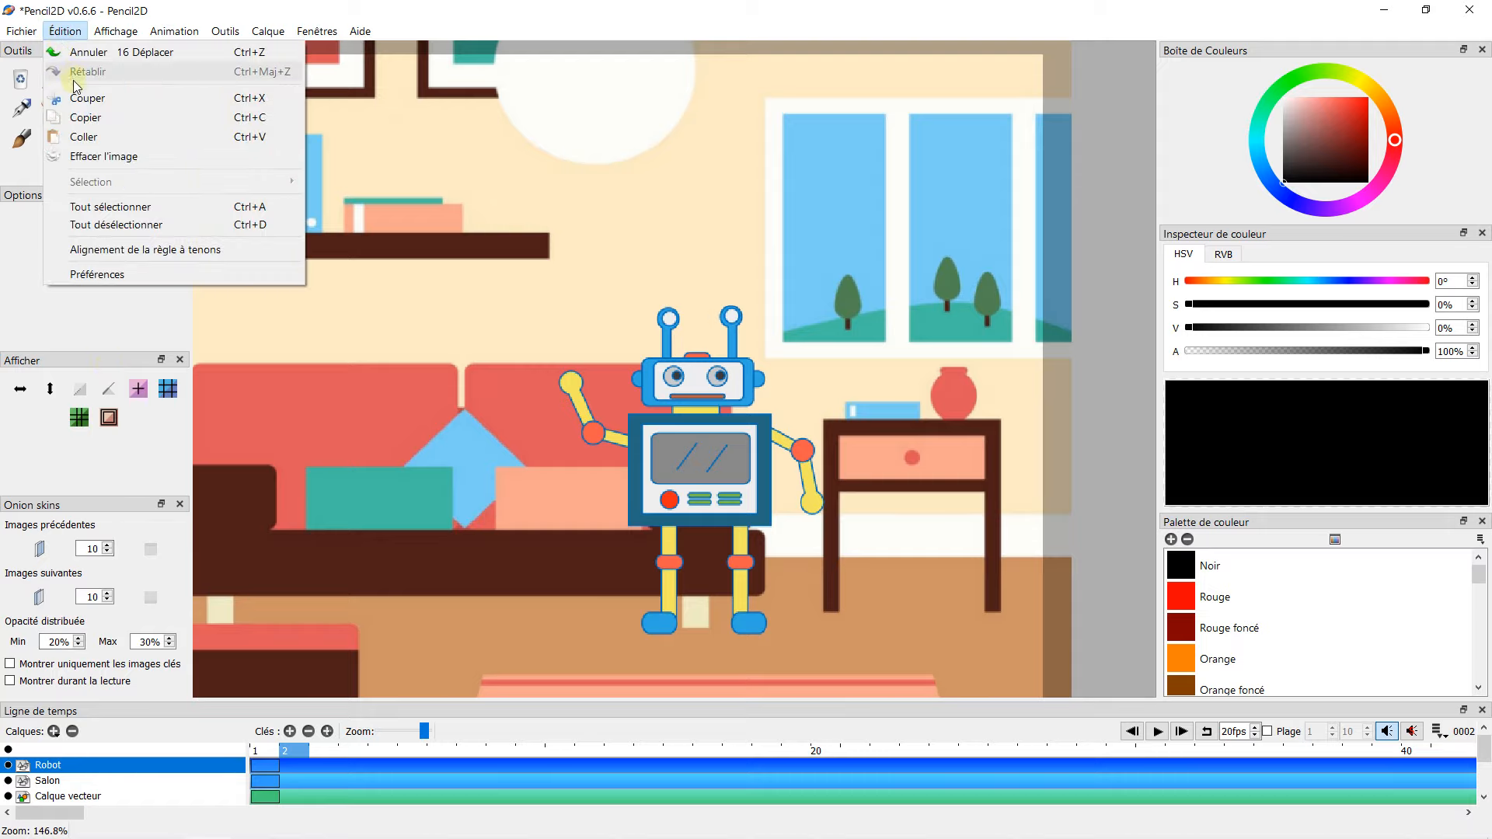
pyautogui.click(78, 207)
pyautogui.moveTo(669, 399)
pyautogui.mouseDown()
pyautogui.moveTo(623, 422)
pyautogui.moveTo(640, 405)
pyautogui.moveTo(647, 418)
pyautogui.mouseUp()
pyautogui.scroll(-1, 630, 425)
pyautogui.scroll(2, 648, 416)
pyautogui.scroll(-2, 645, 404)
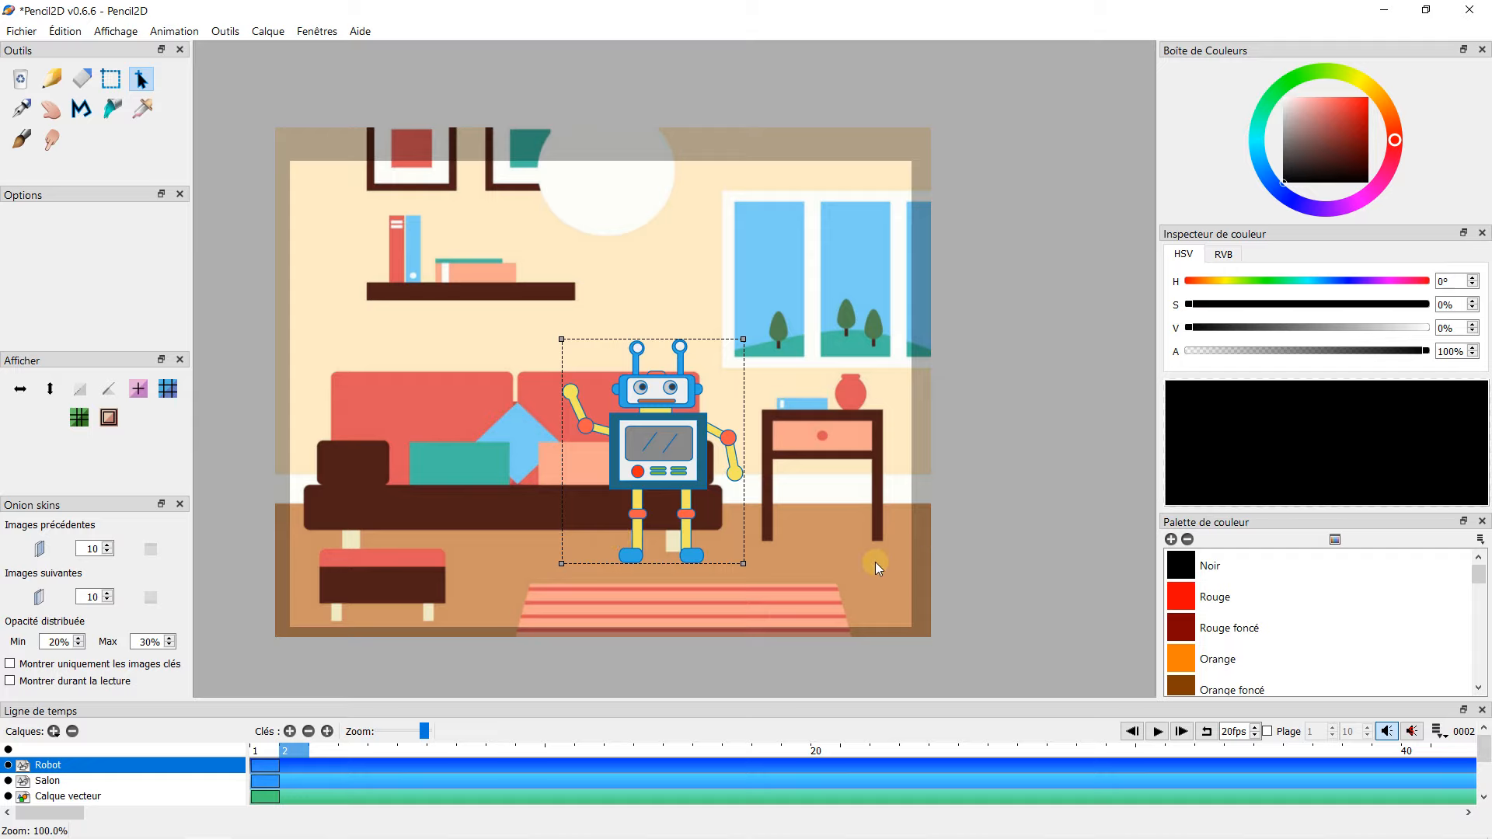
pyautogui.click(262, 244)
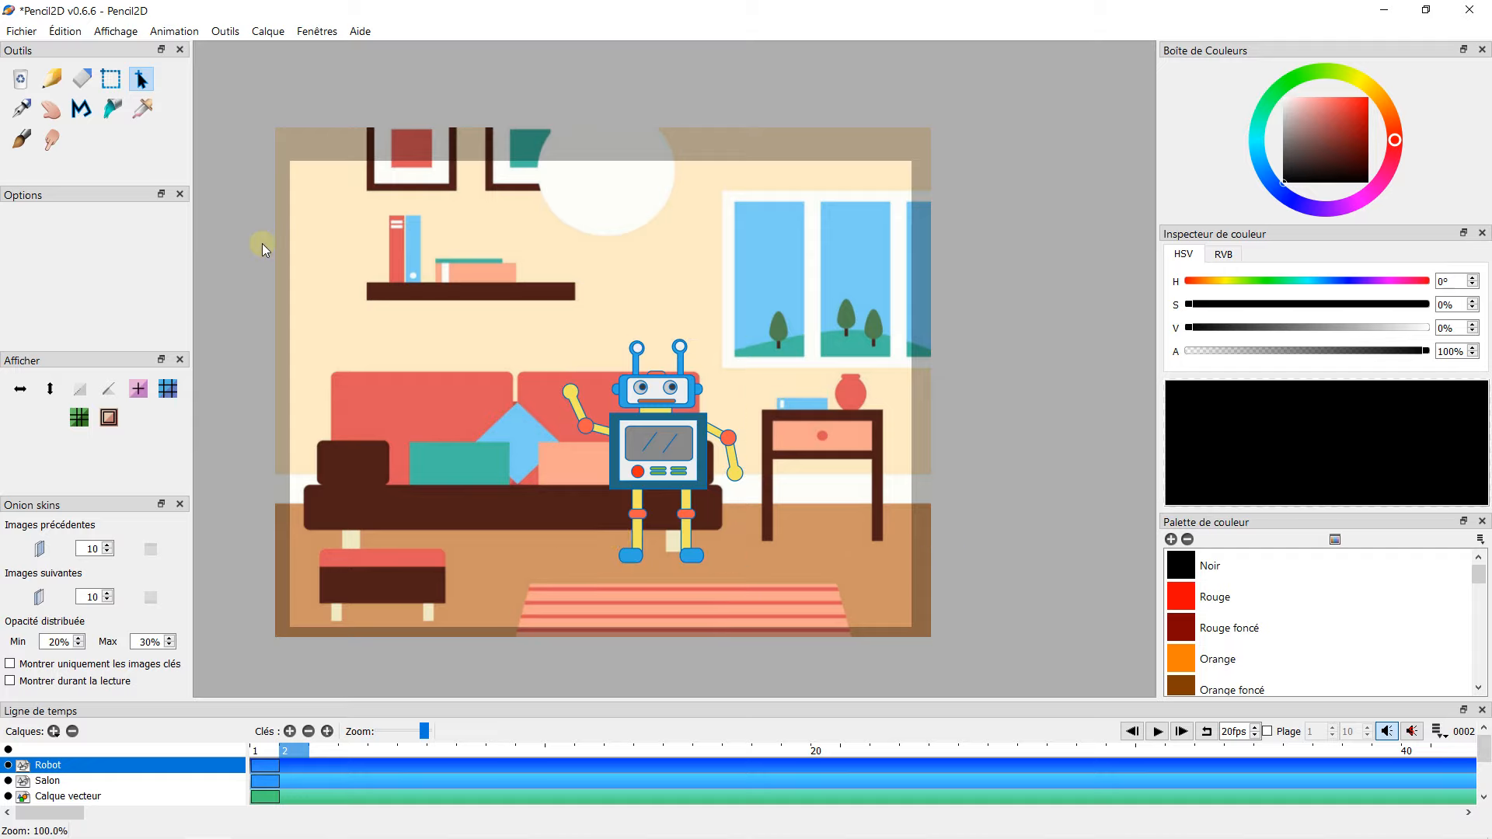
pyautogui.scroll(-2, 596, 283)
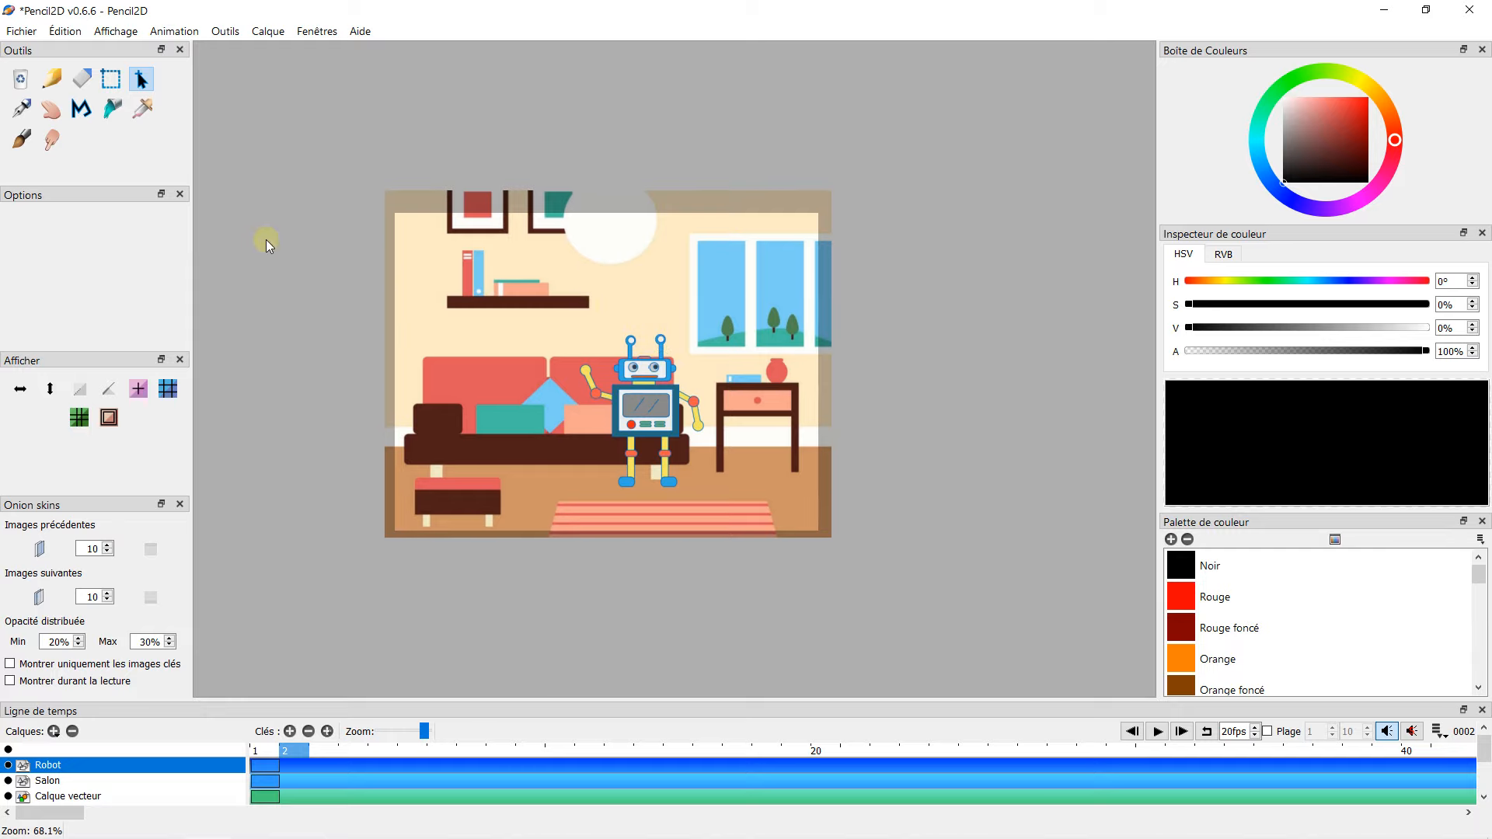
pyautogui.moveTo(266, 239); pyautogui.dragTo(253, 172)
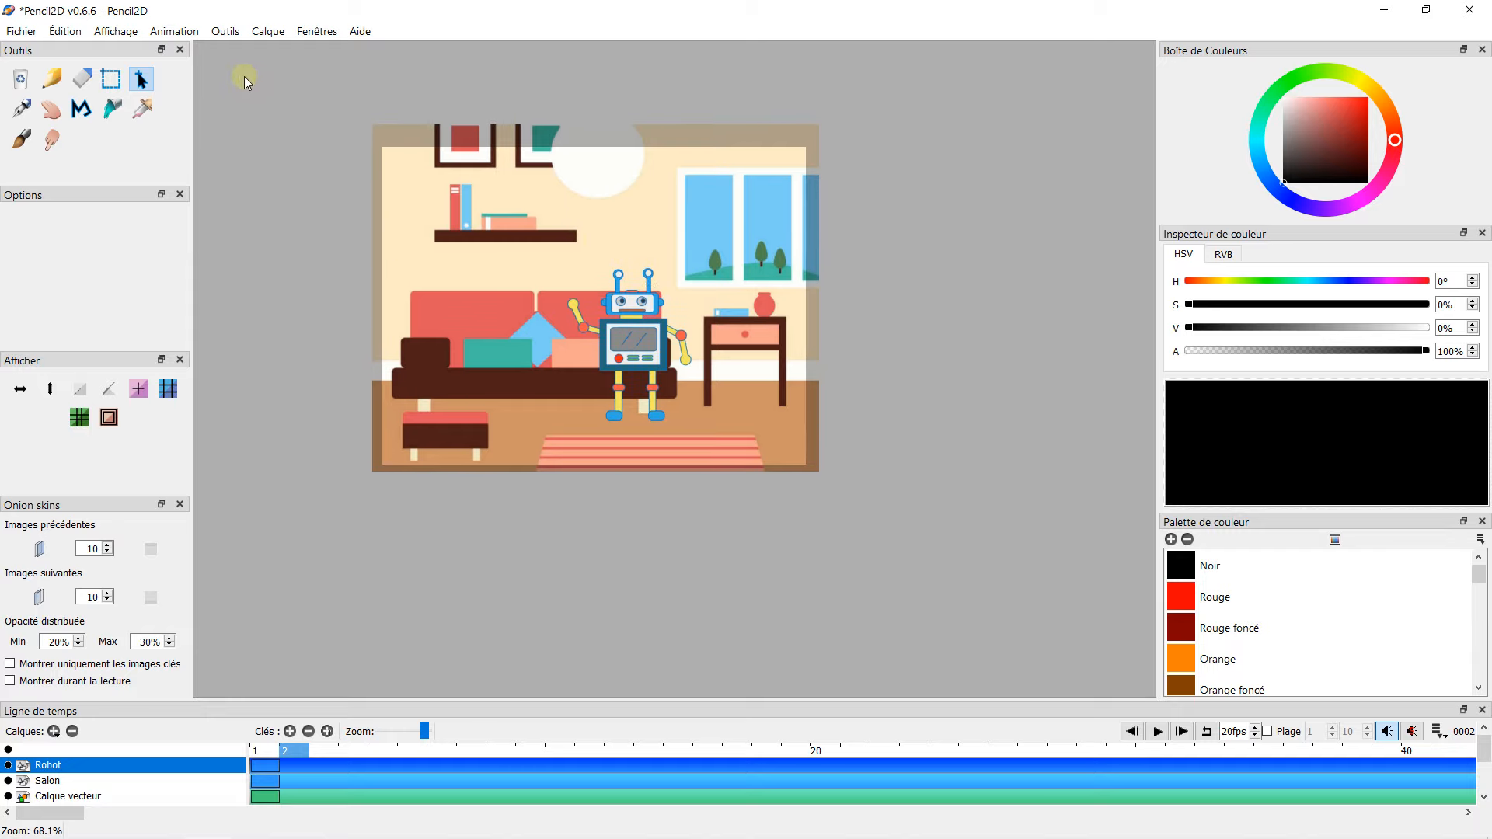